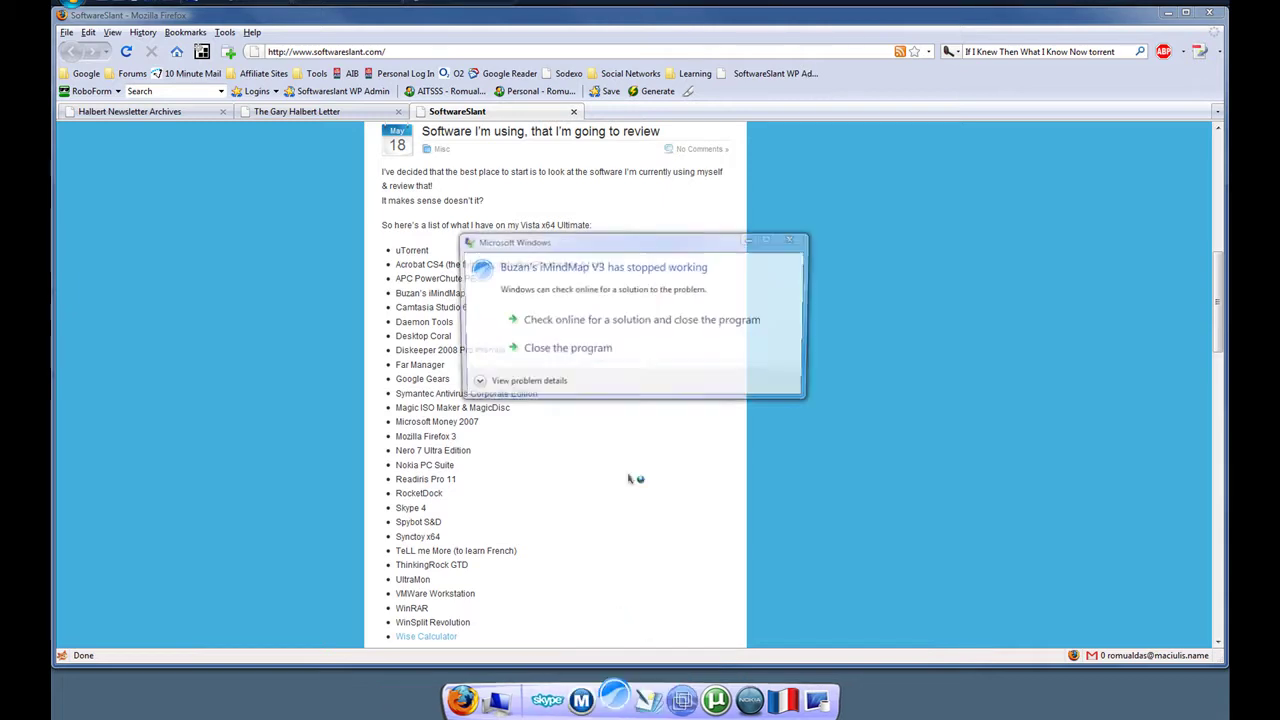
# Close the Windows notice that iMindMap stopped working, revealing the SoftwareSlant page in Firefox
pyautogui.click(606, 350)
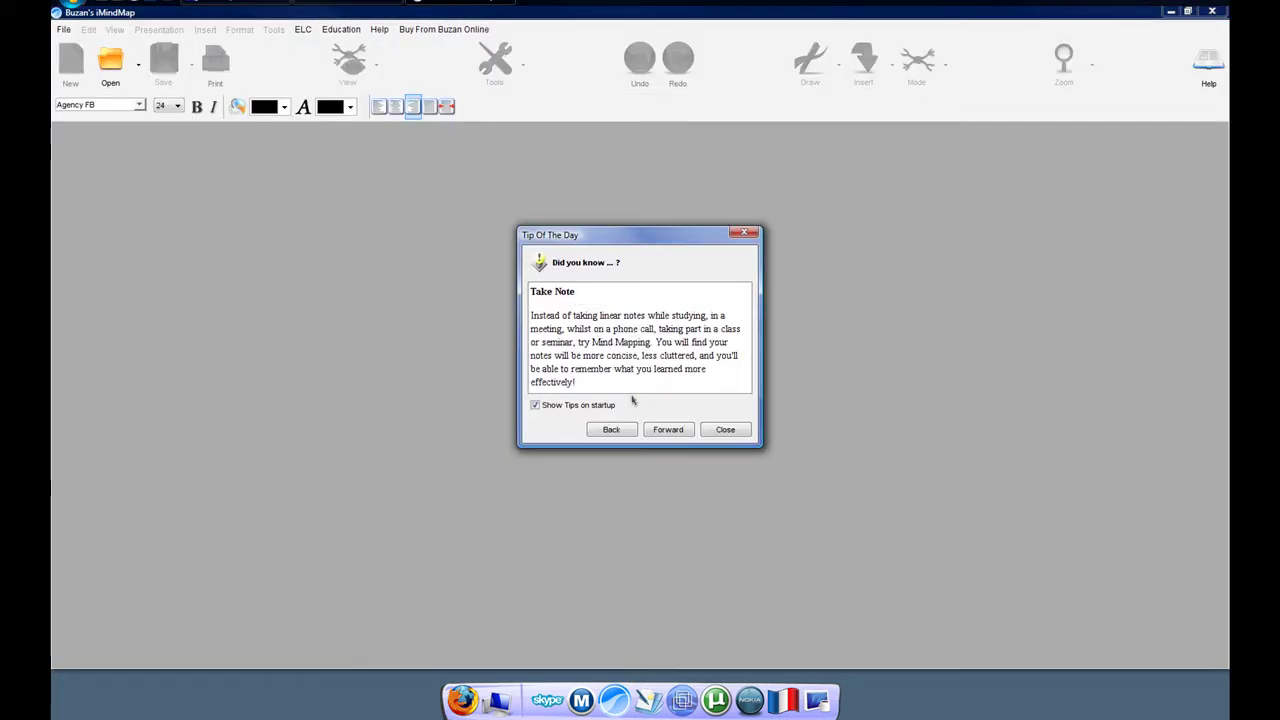
# Dismiss the startup tip and create a map with the piggy-bank image titled 'Save money'
pyautogui.click(725, 429)
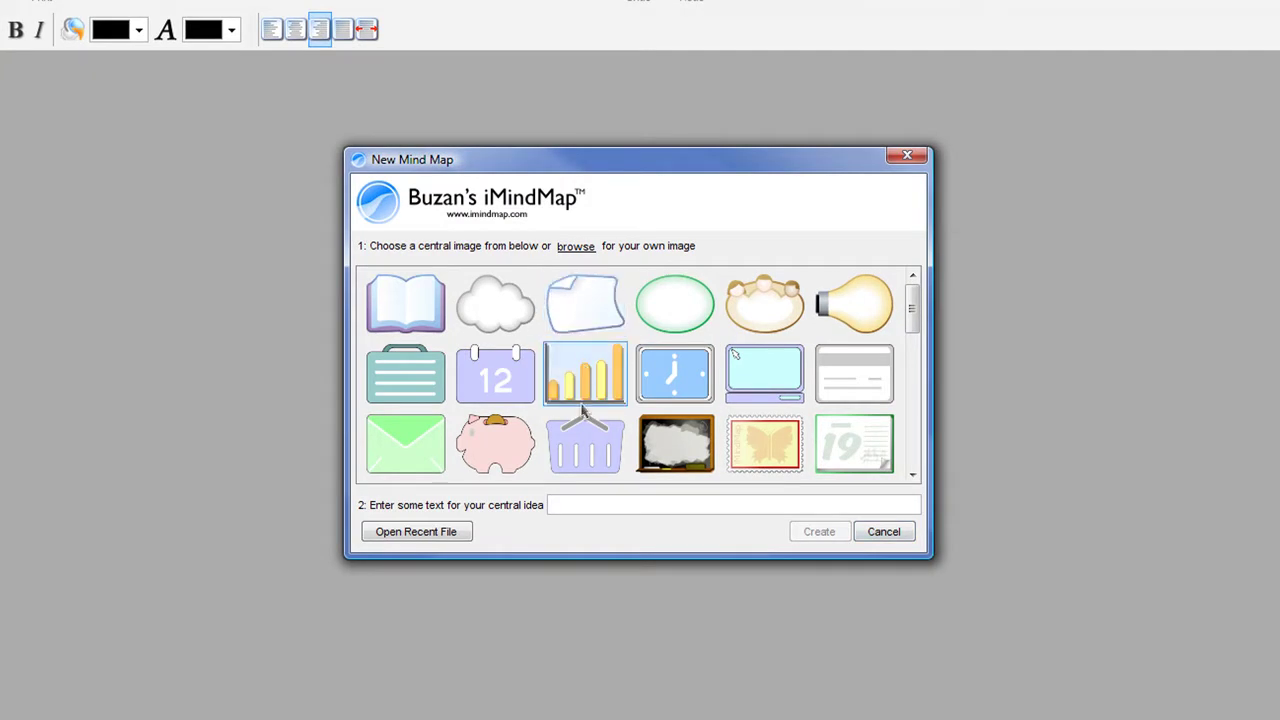
pyautogui.click(495, 445)
pyautogui.click(643, 503)
pyautogui.write('Save money')
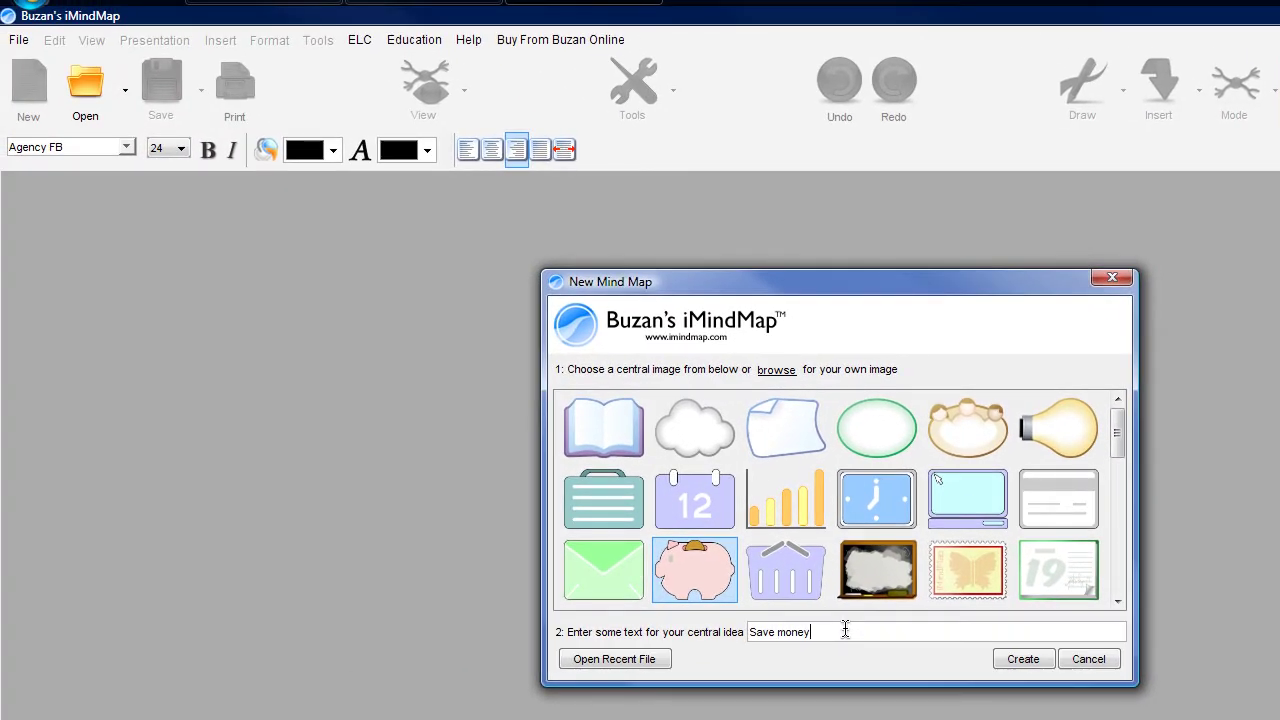
pyautogui.click(1013, 659)
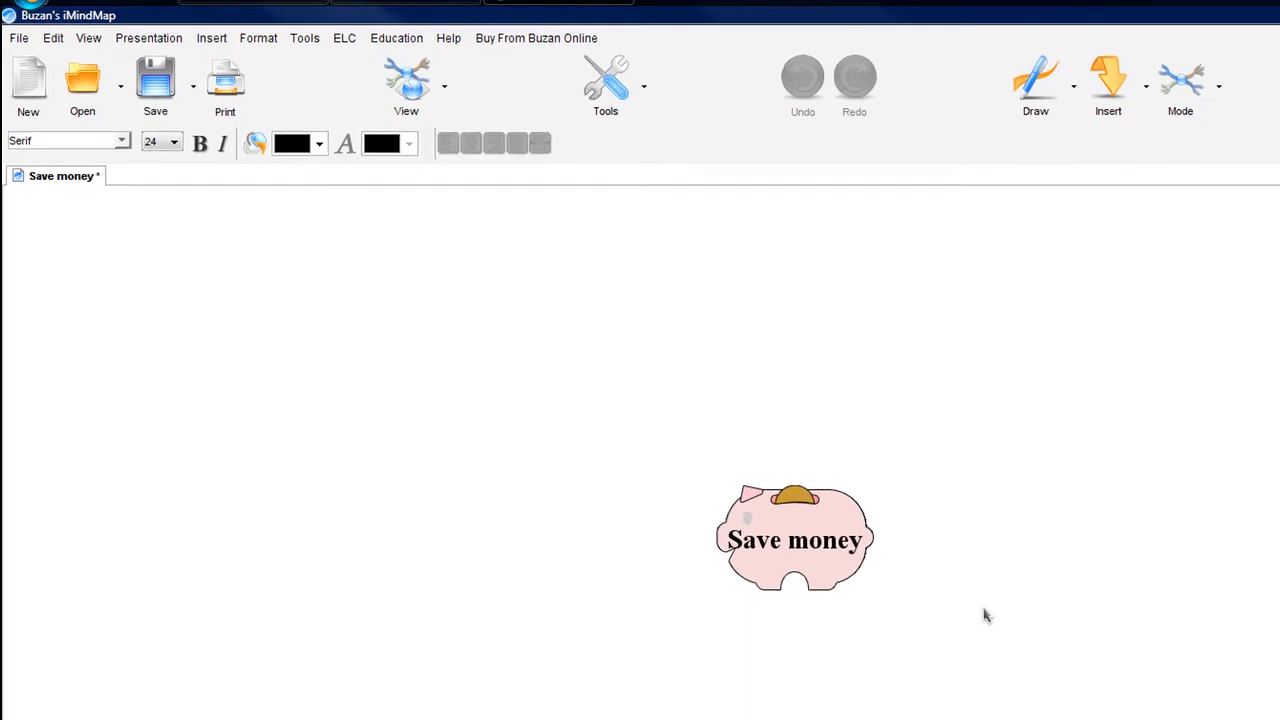
# Draw a main branch from the piggy bank labelled 'Spend'
pyautogui.click(831, 565)
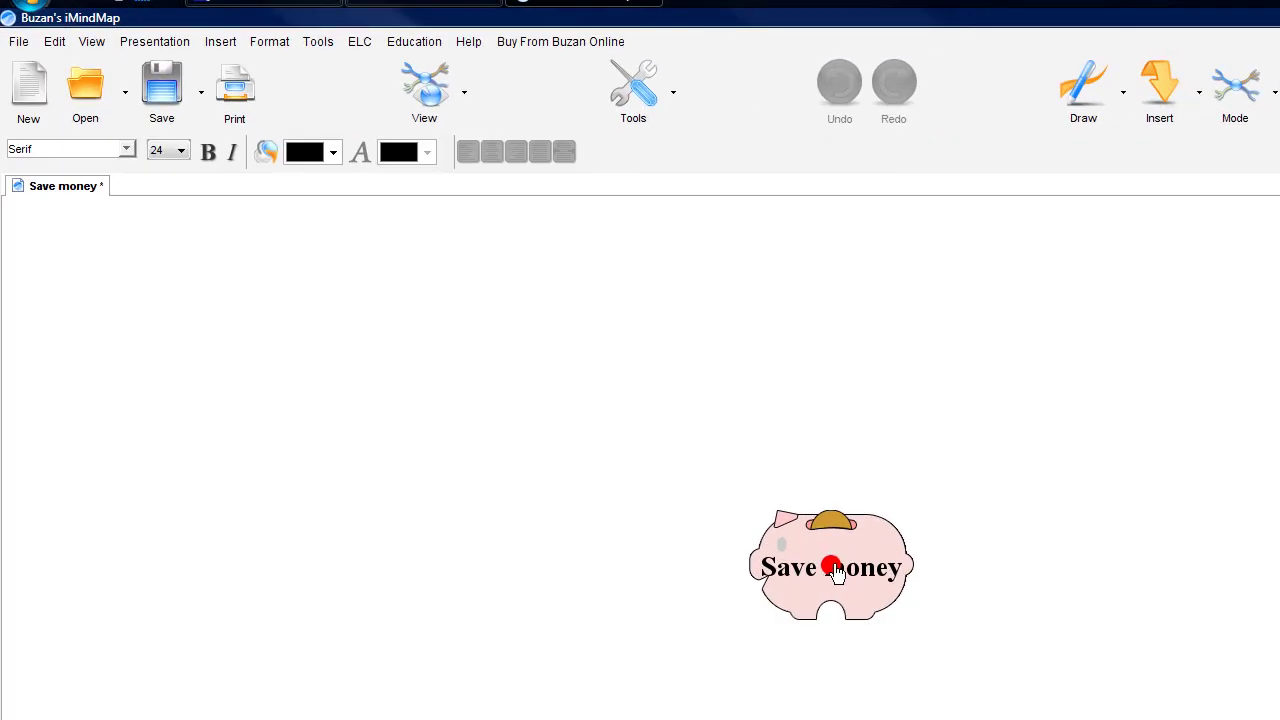
pyautogui.moveTo(836, 572)
pyautogui.mouseDown()
pyautogui.moveTo(1054, 466)
pyautogui.moveTo(1211, 443)
pyautogui.moveTo(1240, 434)
pyautogui.moveTo(1237, 423)
pyautogui.mouseUp()
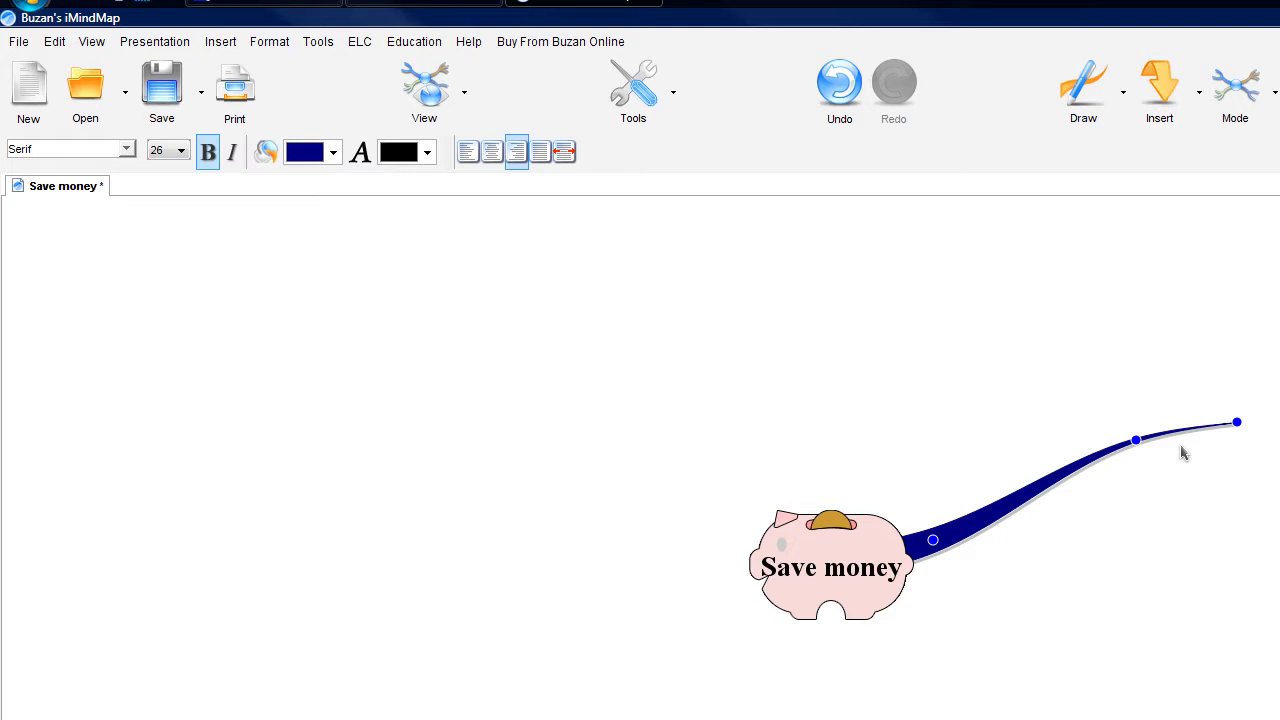
pyautogui.click(829, 565)
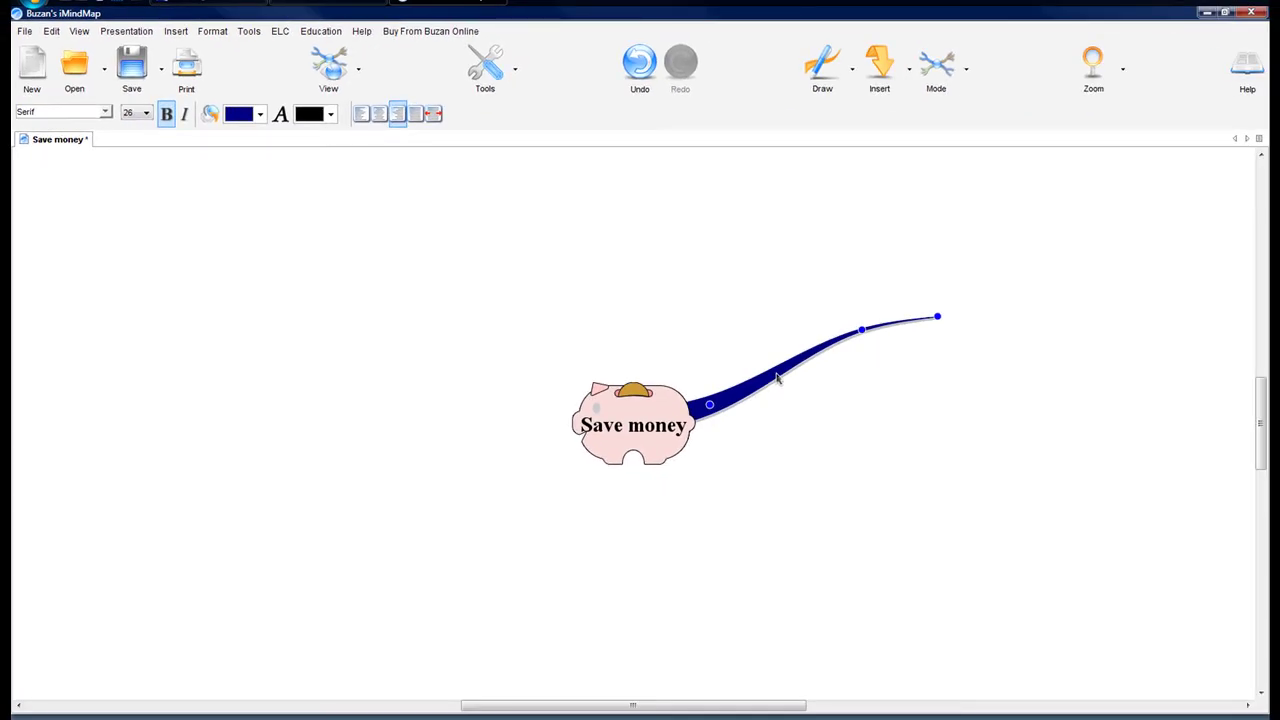
pyautogui.write('s')
pyautogui.press('BackSpace')
pyautogui.press('BackSpace')
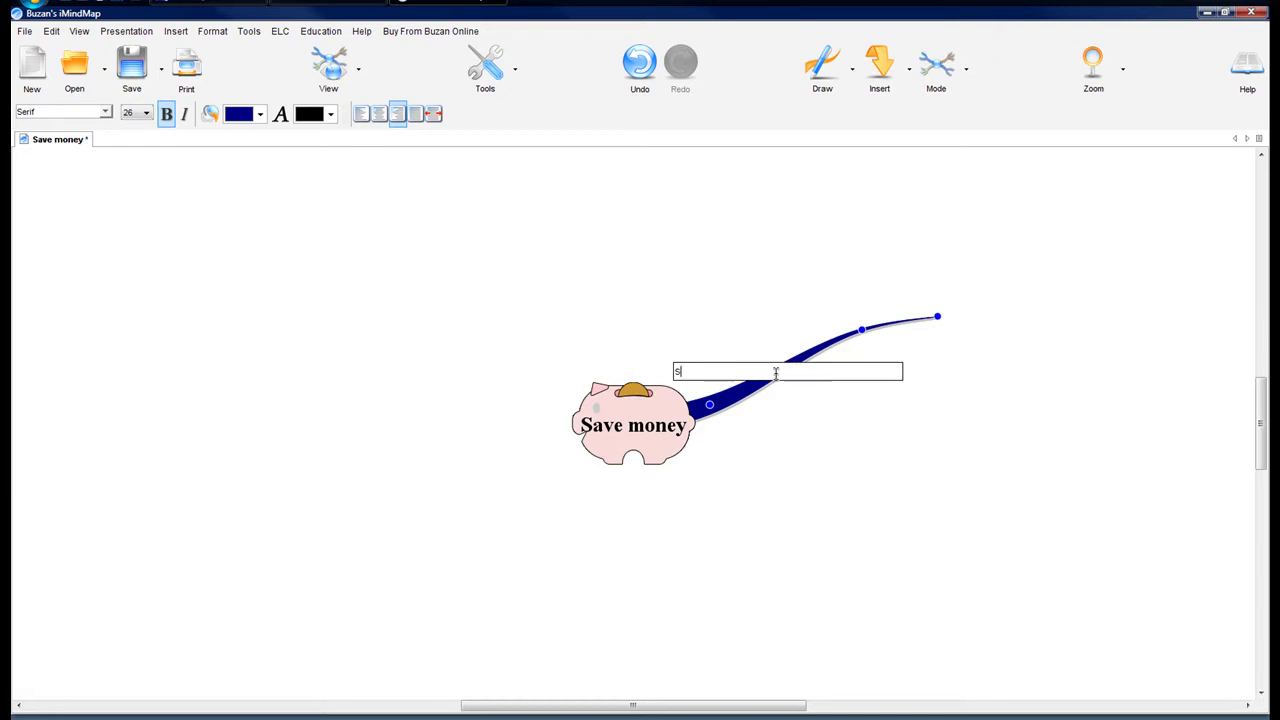
pyautogui.write('pend')
pyautogui.press('Return')
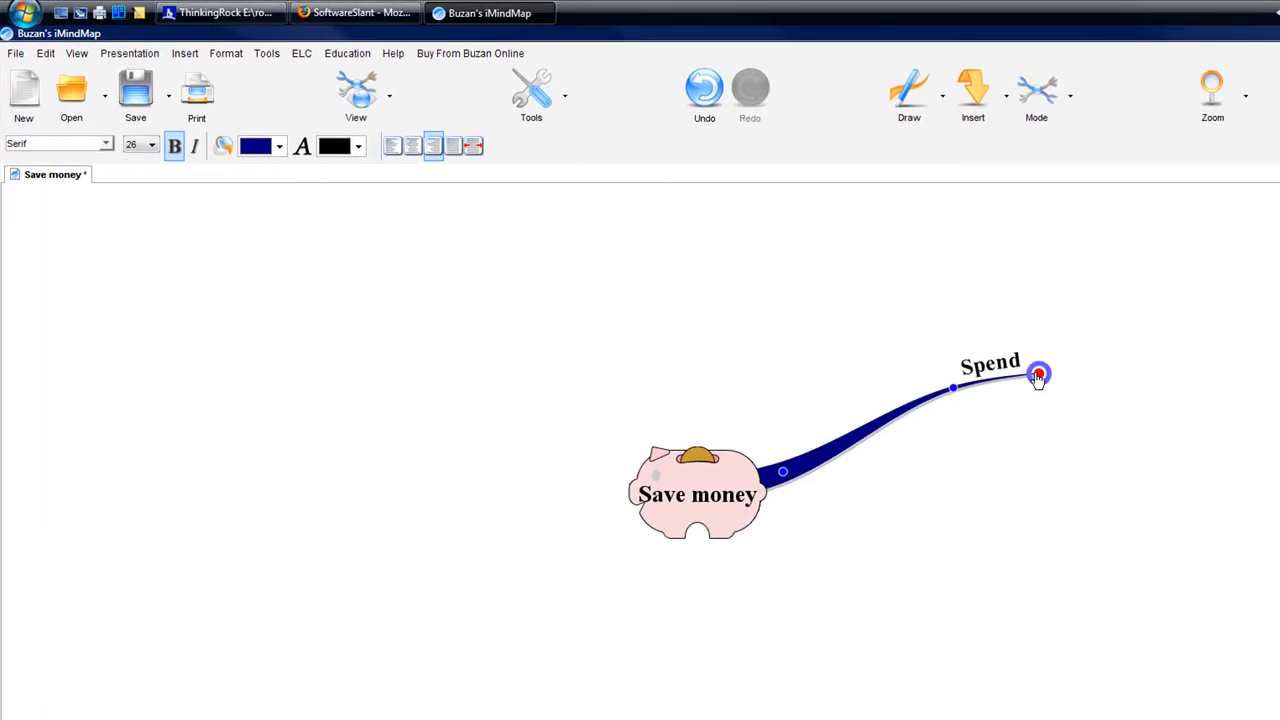
# Add a 'Less' sub-branch after Spend and discard the extra branch started after it
pyautogui.moveTo(1038, 372); pyautogui.dragTo(1157, 287)
pyautogui.write('Less')
pyautogui.press('Return')
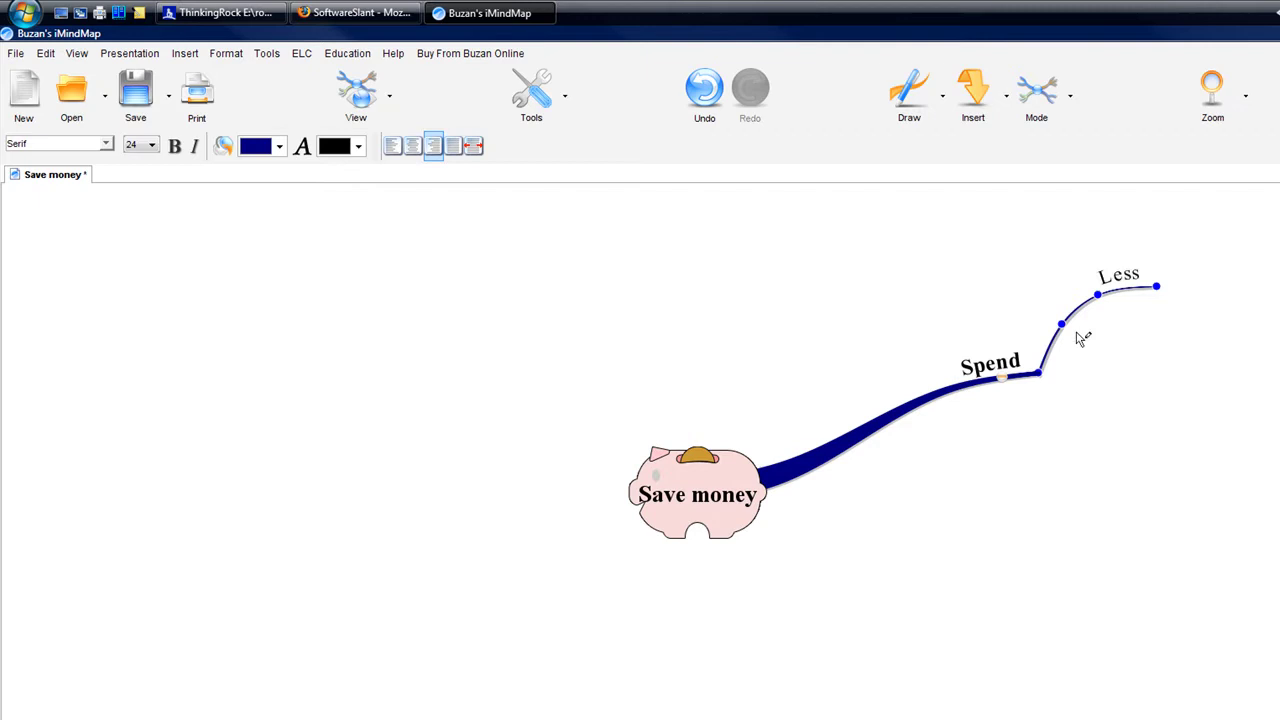
pyautogui.moveTo(763, 528); pyautogui.dragTo(540, 622)
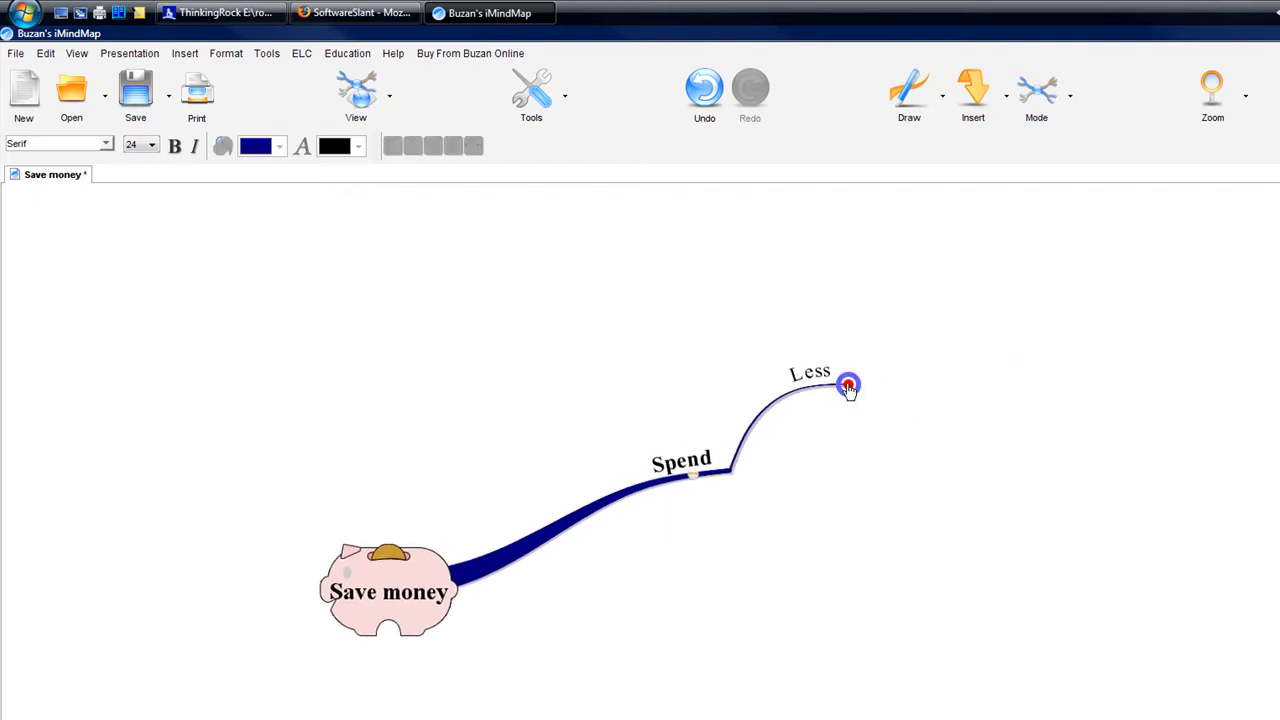
pyautogui.moveTo(848, 386); pyautogui.dragTo(905, 447)
pyautogui.press('Escape')
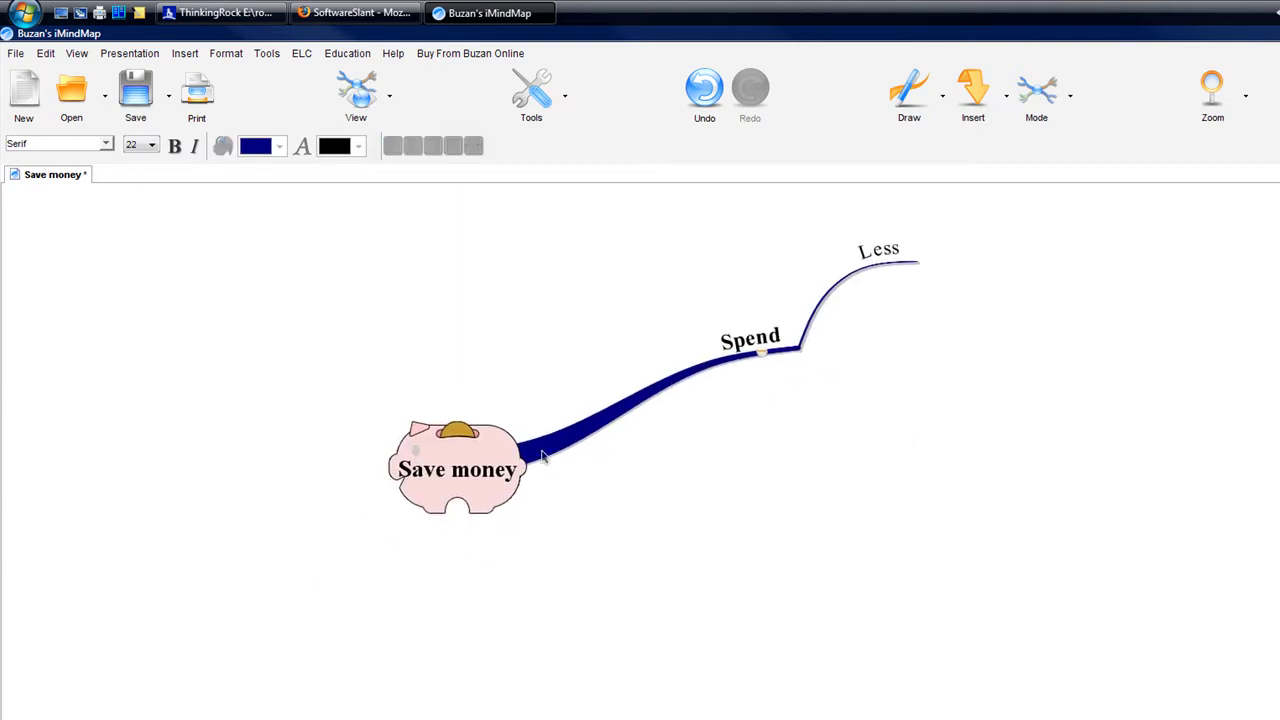
# Draw a red 'Meals' main branch continuing into a 'Breakfast' sub-branch
pyautogui.moveTo(452, 462); pyautogui.dragTo(640, 572)
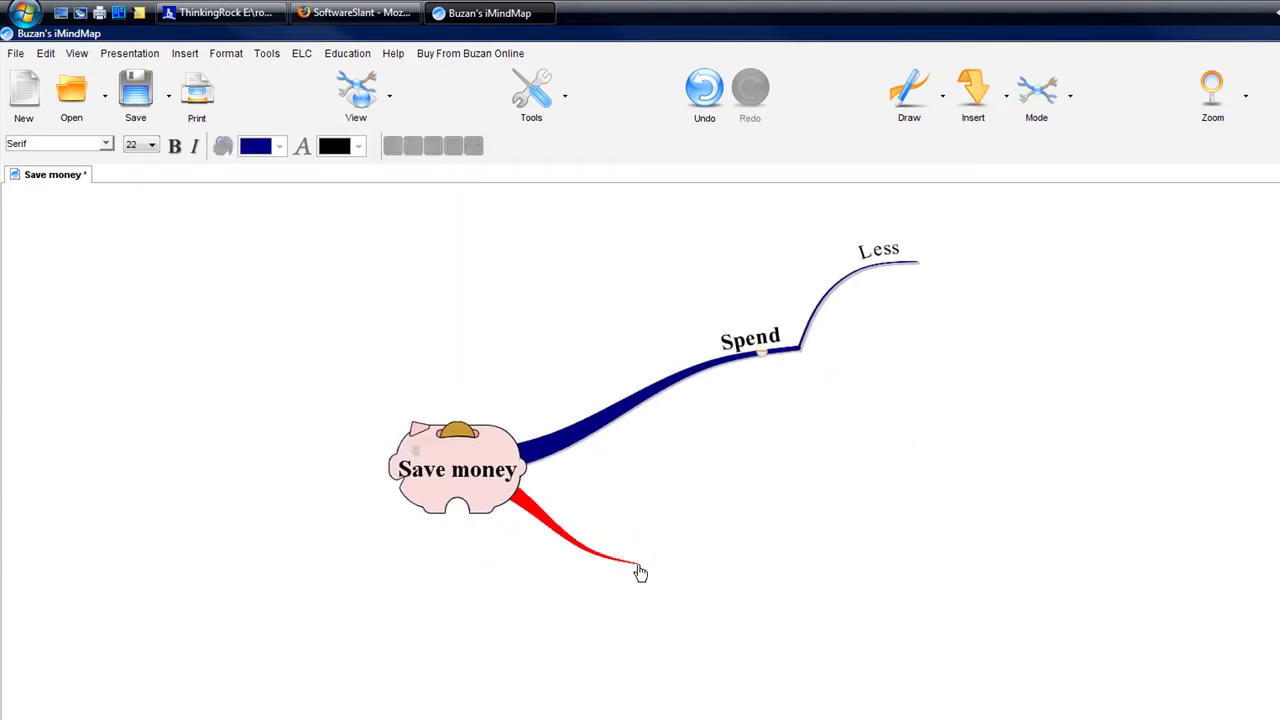
pyautogui.write('Meals')
pyautogui.press('Return')
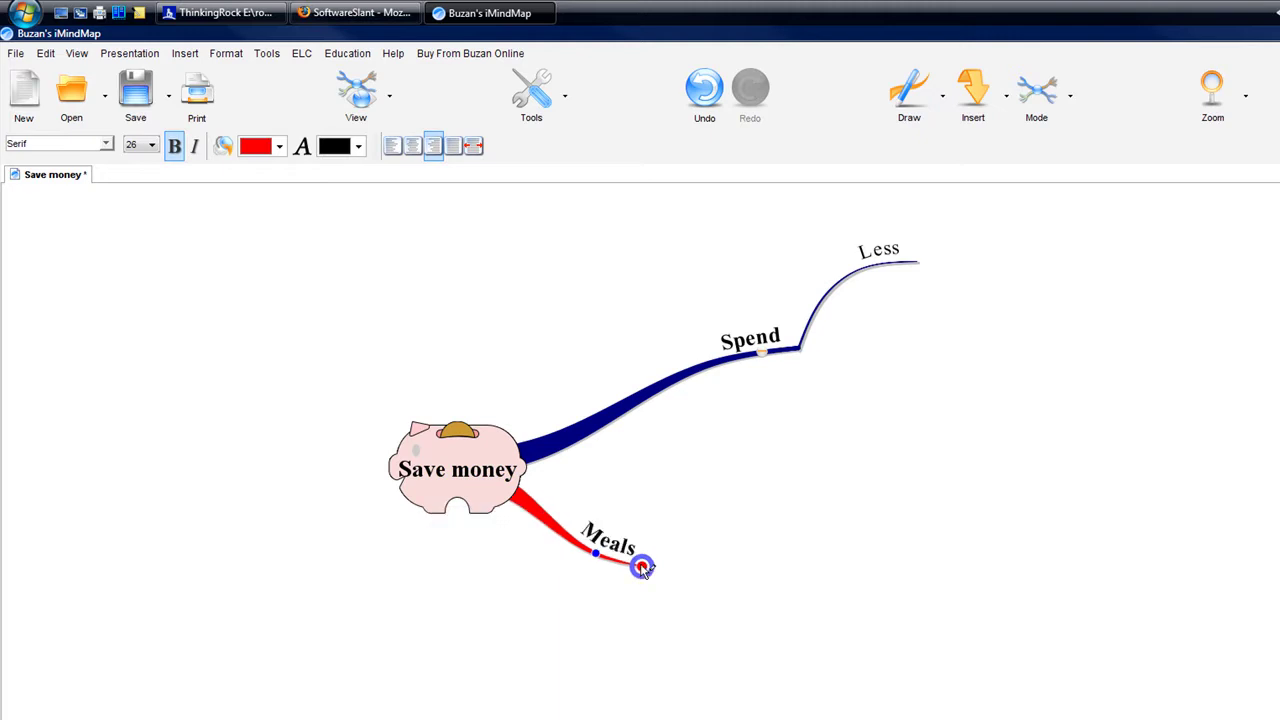
pyautogui.moveTo(641, 566); pyautogui.dragTo(824, 488)
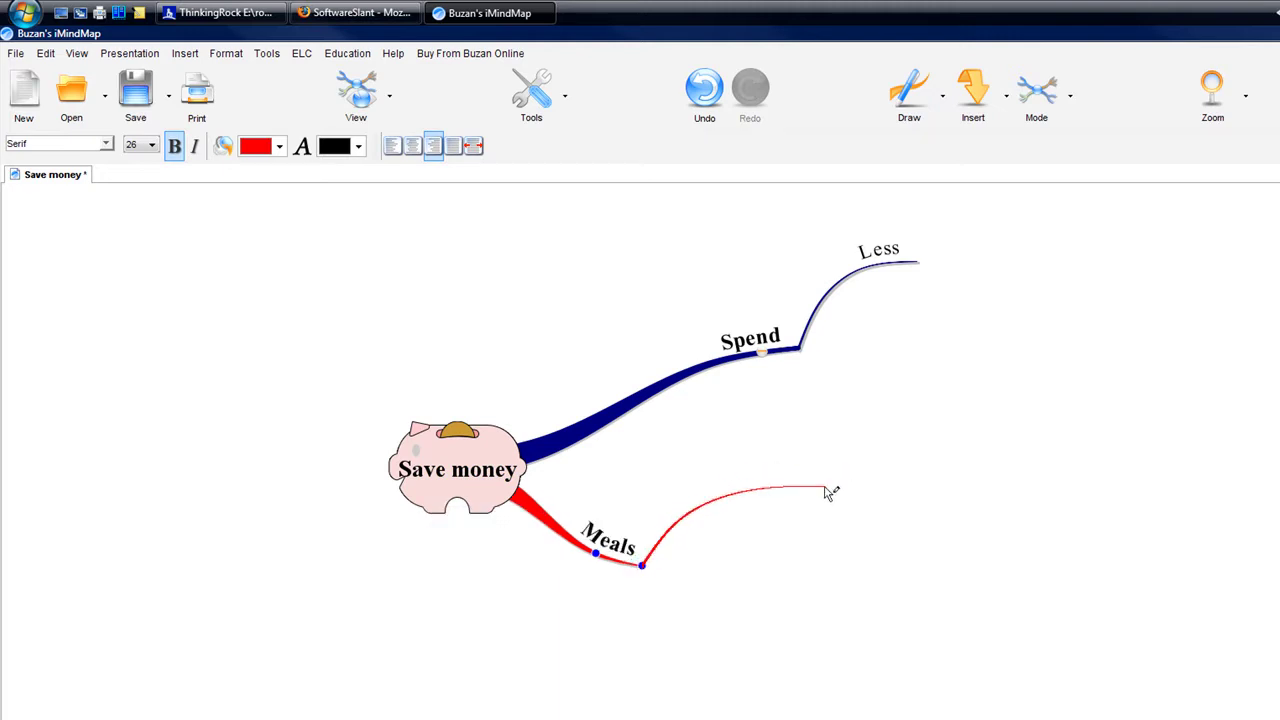
pyautogui.write('BG')
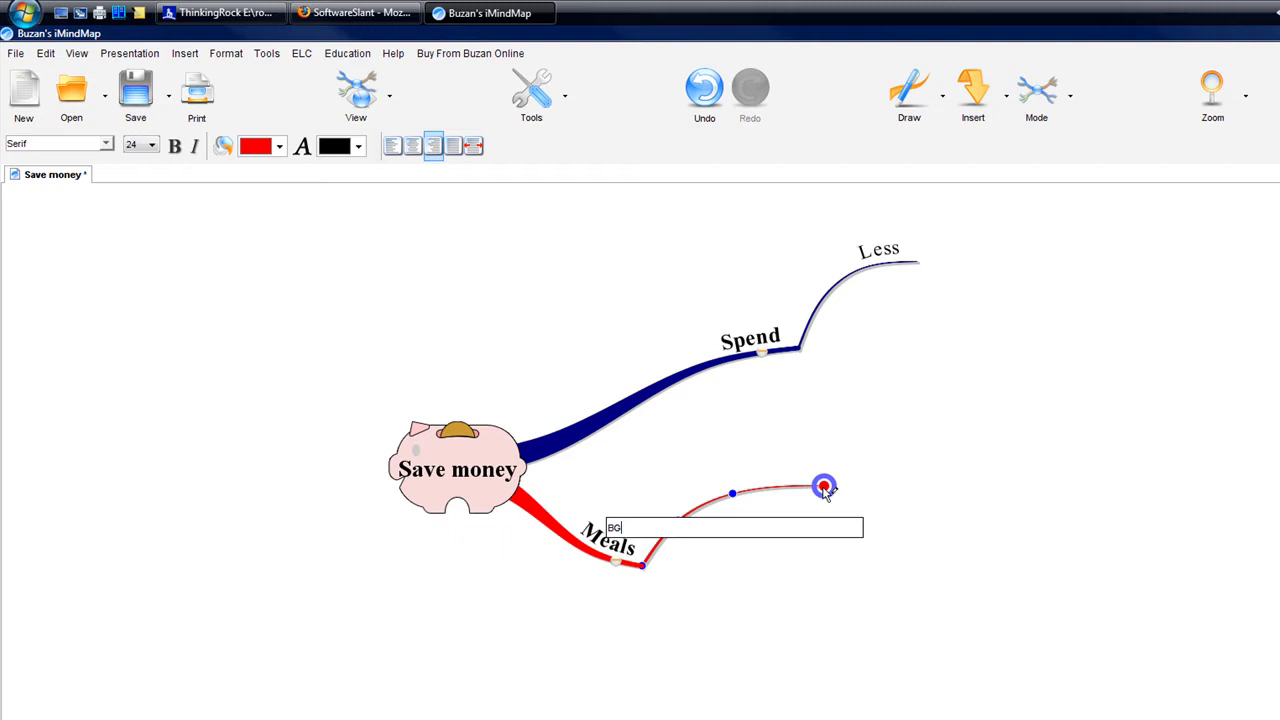
pyautogui.press('BackSpace')
pyautogui.write('reakfast')
pyautogui.press('Return')
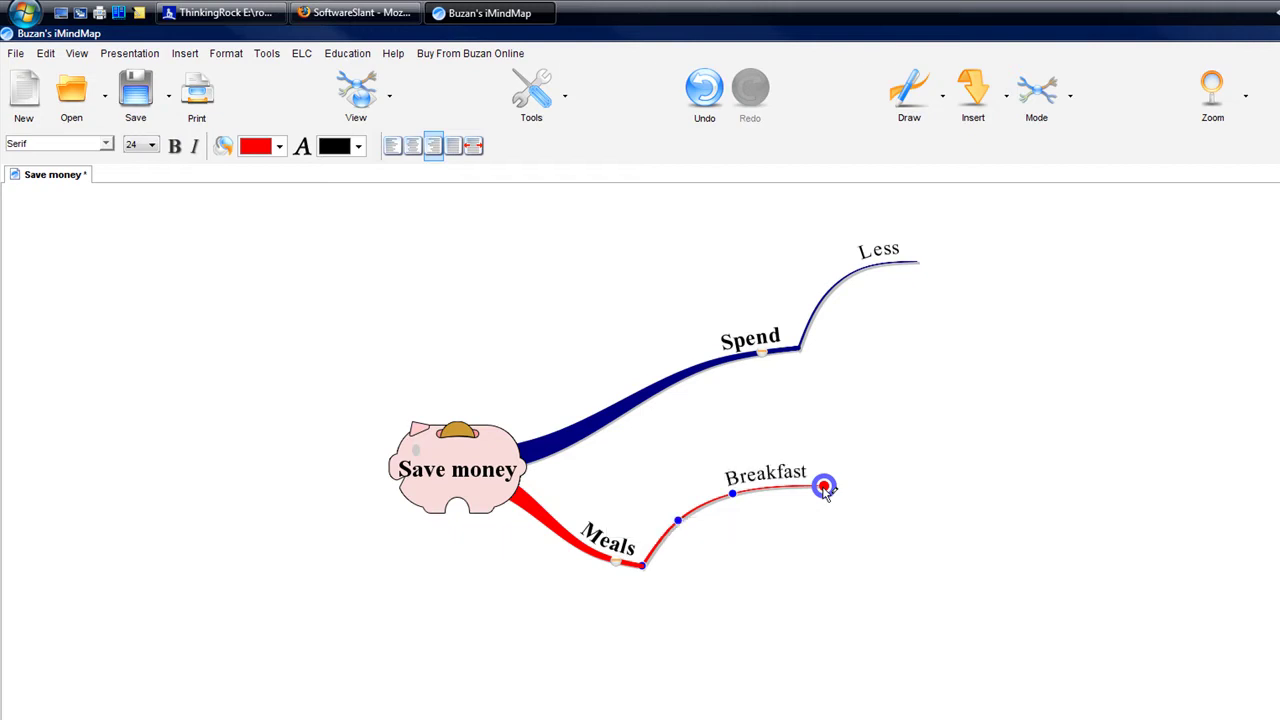
# Extend Breakfast with an 'Eat' then 'Home' chain
pyautogui.moveTo(824, 488); pyautogui.dragTo(912, 445)
pyautogui.write('Eat')
pyautogui.press('Return')
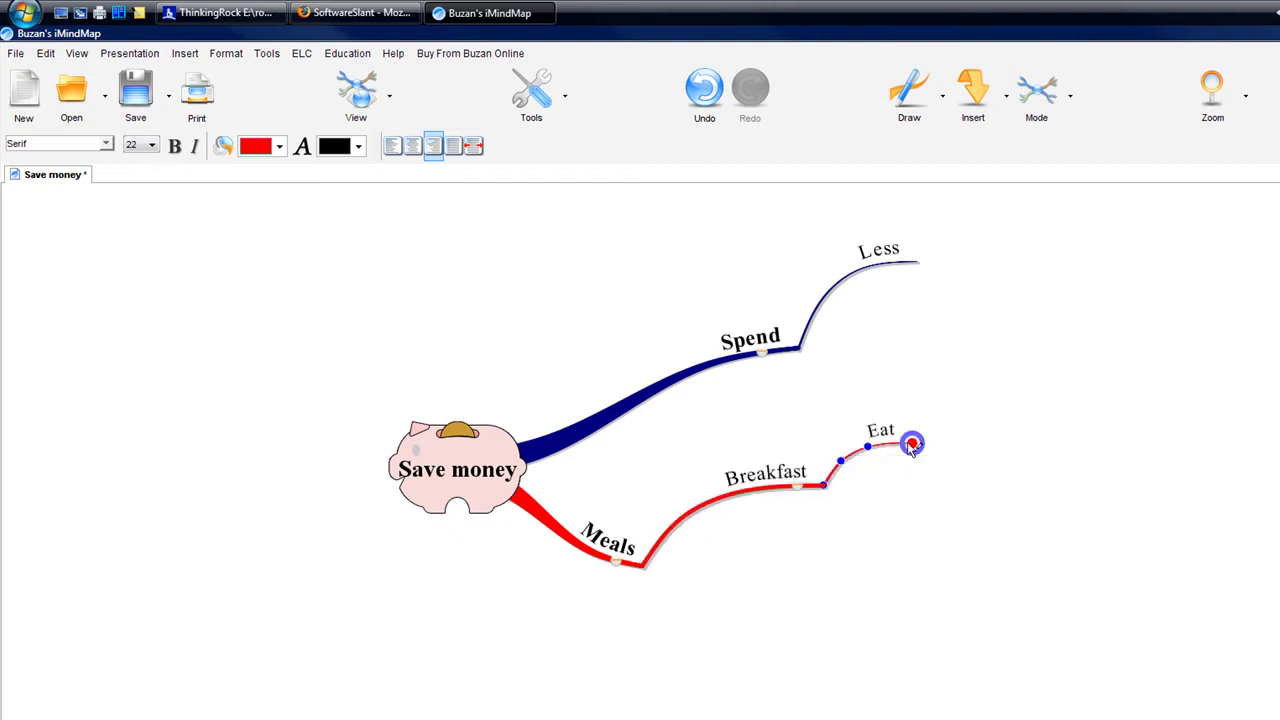
pyautogui.moveTo(912, 445); pyautogui.dragTo(984, 398)
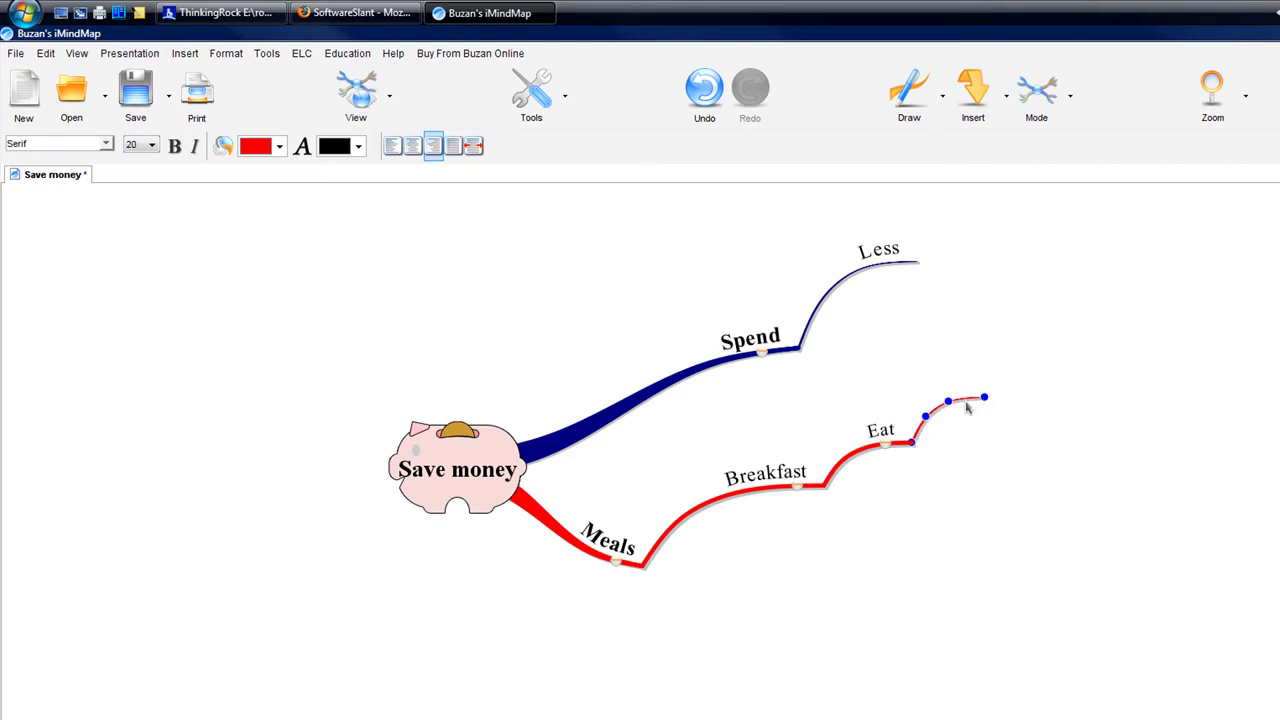
pyautogui.write('oHome')
pyautogui.press('Return')
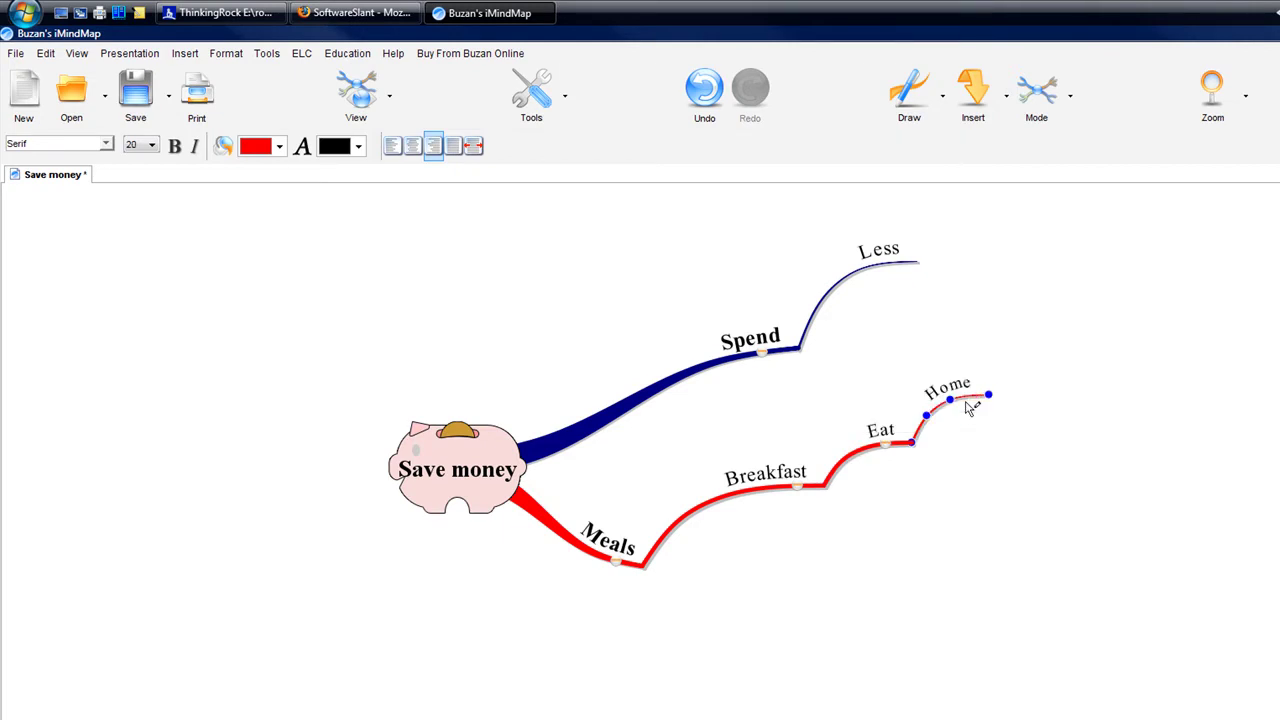
# Add a second Breakfast chain reading 'Take' then 'Home'
pyautogui.moveTo(823, 487)
pyautogui.mouseDown()
pyautogui.moveTo(1017, 557)
pyautogui.moveTo(1068, 483)
pyautogui.mouseUp()
pyautogui.write('Take')
pyautogui.press('Return')
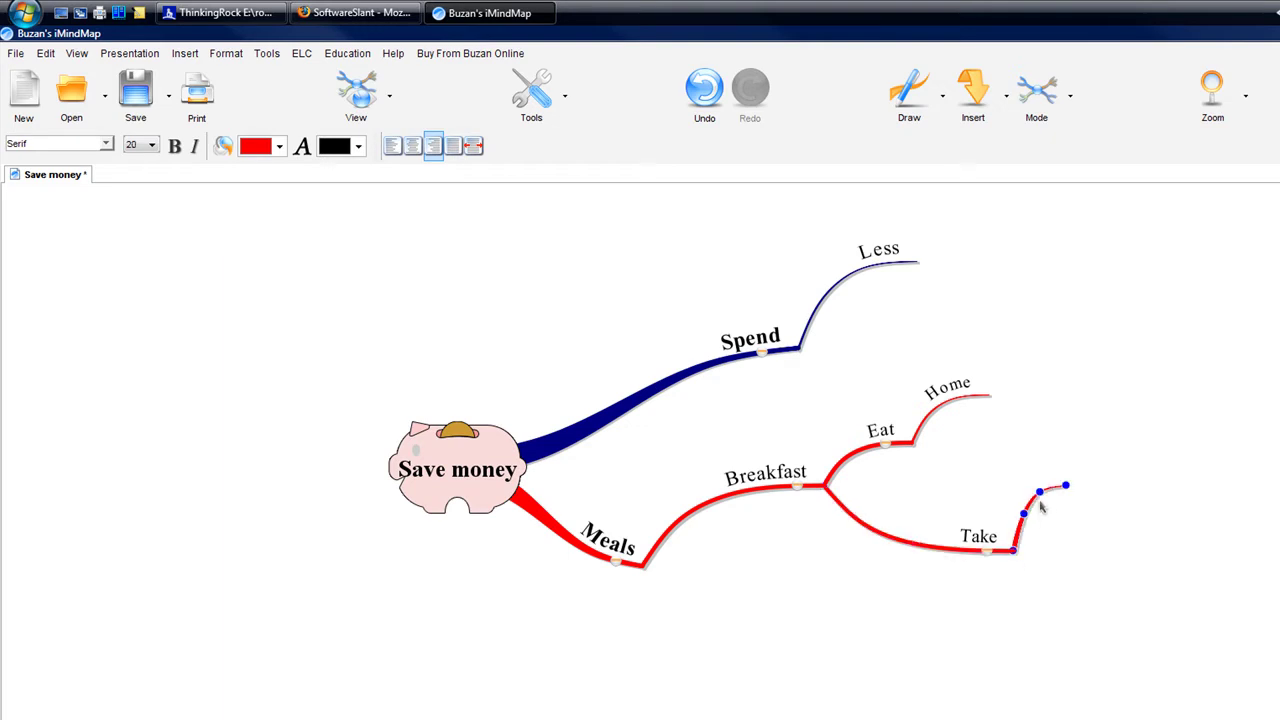
pyautogui.write('Home')
pyautogui.press('Return')
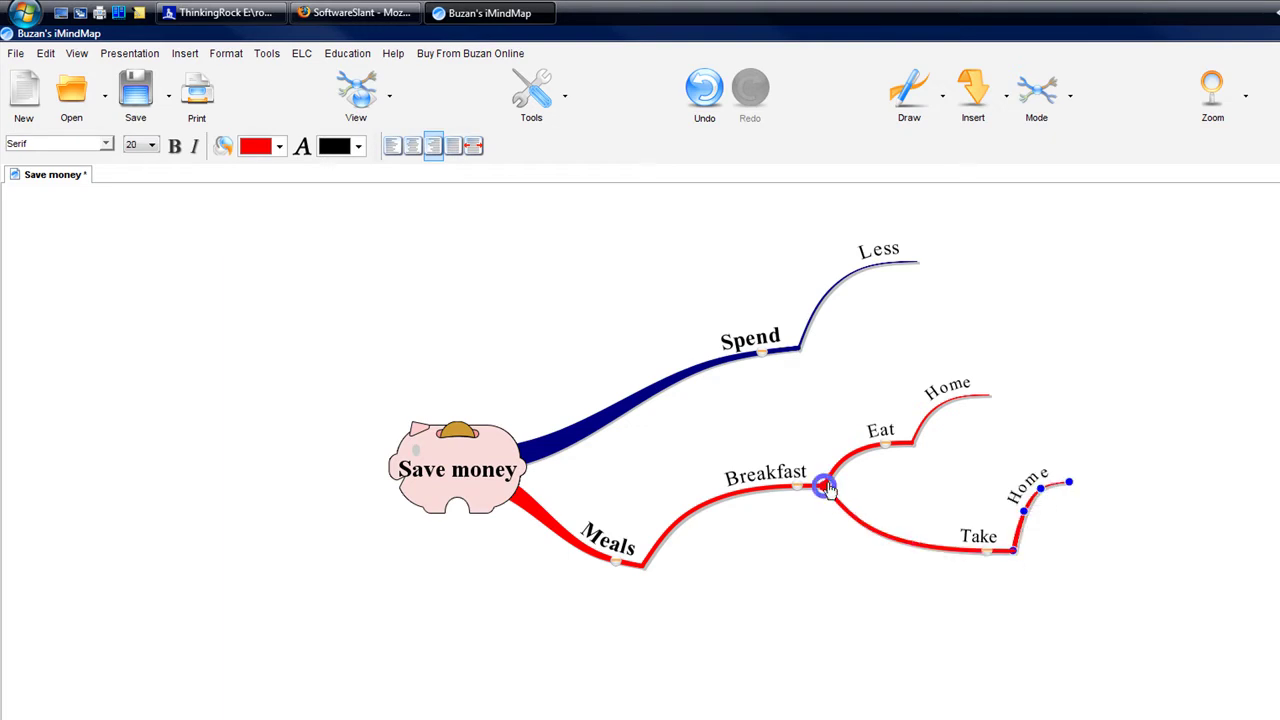
# Add a third Breakfast chain 'items', 'Low-cost', 'Youghurt'
pyautogui.moveTo(823, 487)
pyautogui.mouseDown()
pyautogui.moveTo(995, 484)
pyautogui.moveTo(1080, 403)
pyautogui.mouseUp()
pyautogui.write('items')
pyautogui.press('Return')
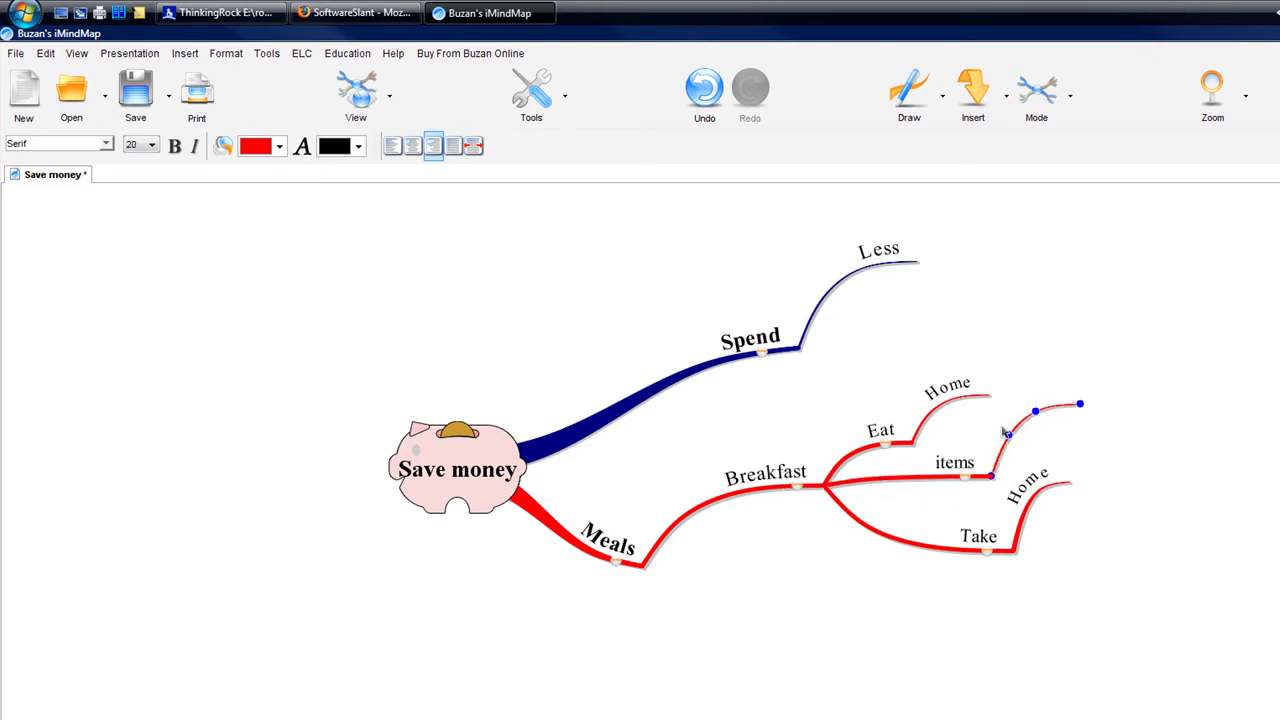
pyautogui.write('Low-cost')
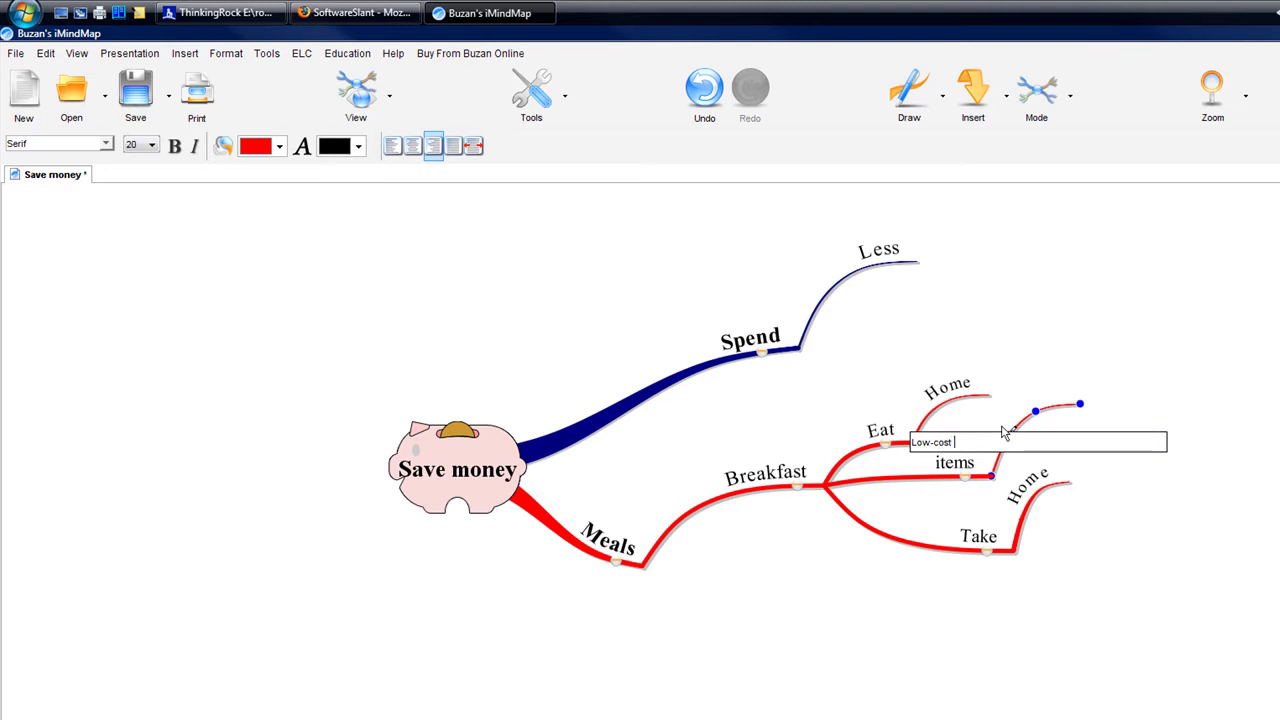
pyautogui.press('Return')
pyautogui.moveTo(1080, 404)
pyautogui.mouseDown()
pyautogui.moveTo(1128, 395)
pyautogui.moveTo(1240, 452)
pyautogui.mouseUp()
pyautogui.write('Yo')
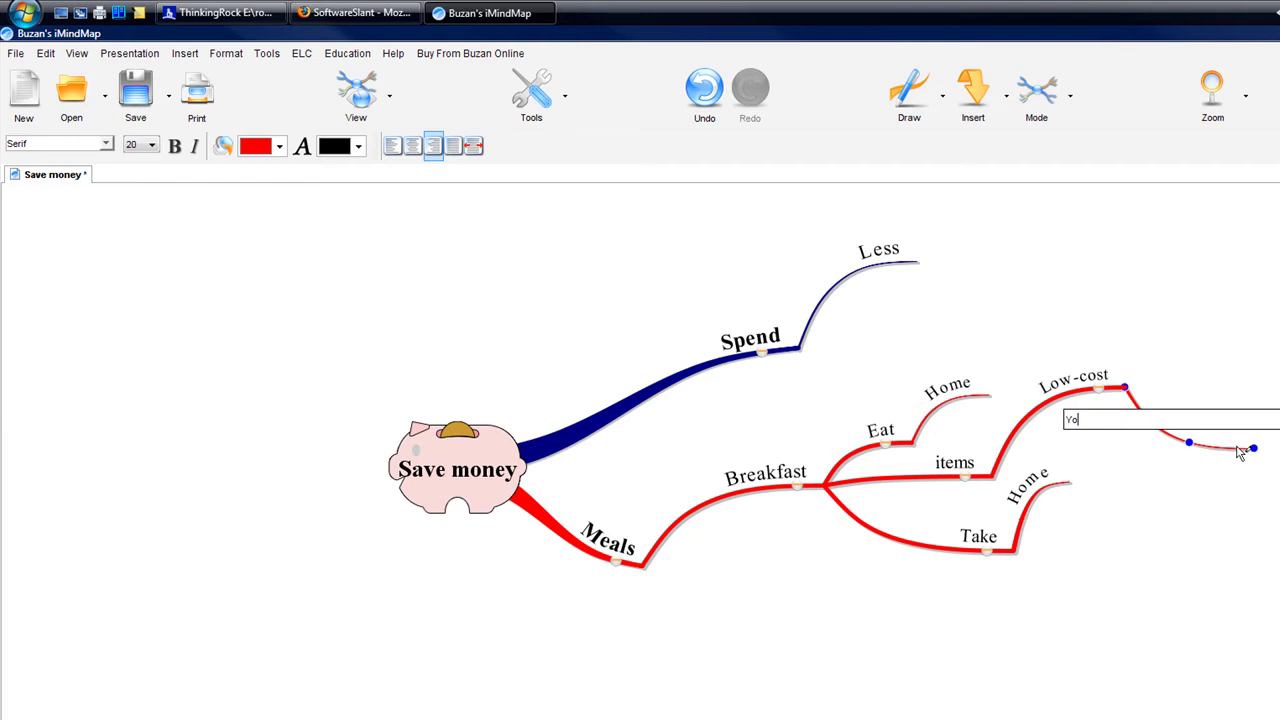
pyautogui.write('ughurt')
pyautogui.press('Return')
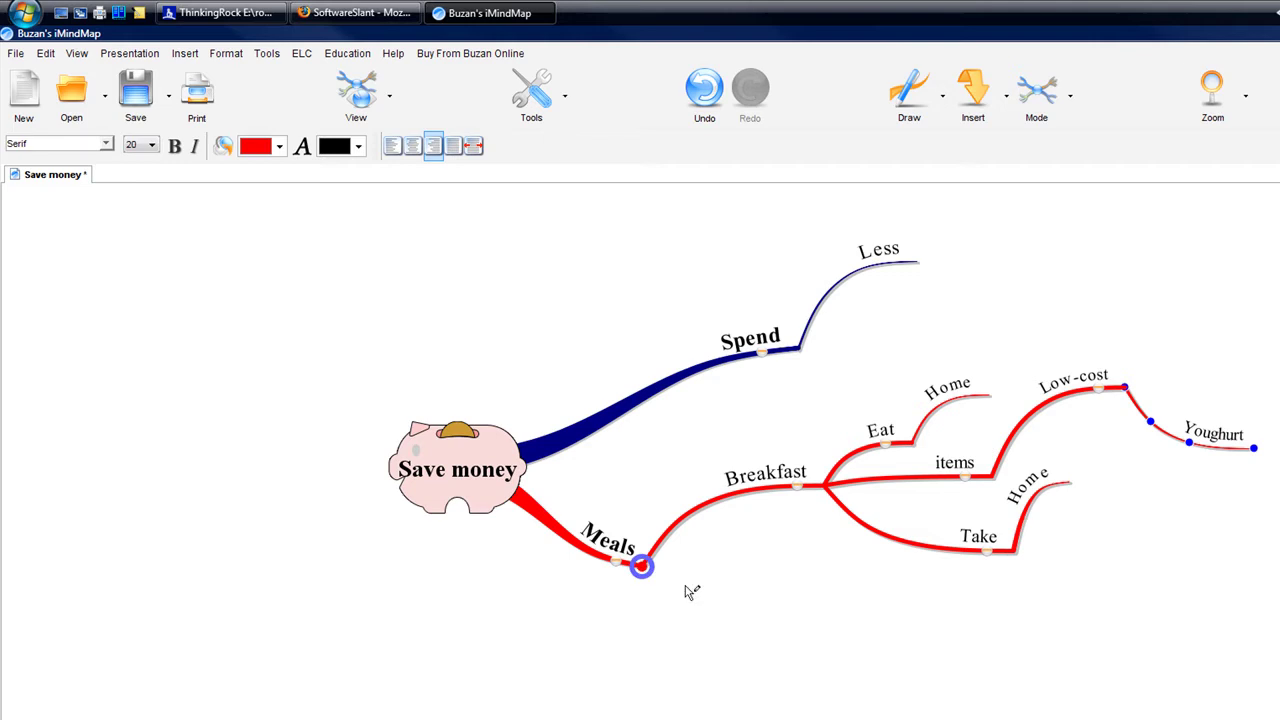
# Add a 'Dinner' sub-branch under Meals continuing into 'Bring', 'From', 'Home'
pyautogui.moveTo(641, 567); pyautogui.dragTo(818, 633)
pyautogui.write('Dinner')
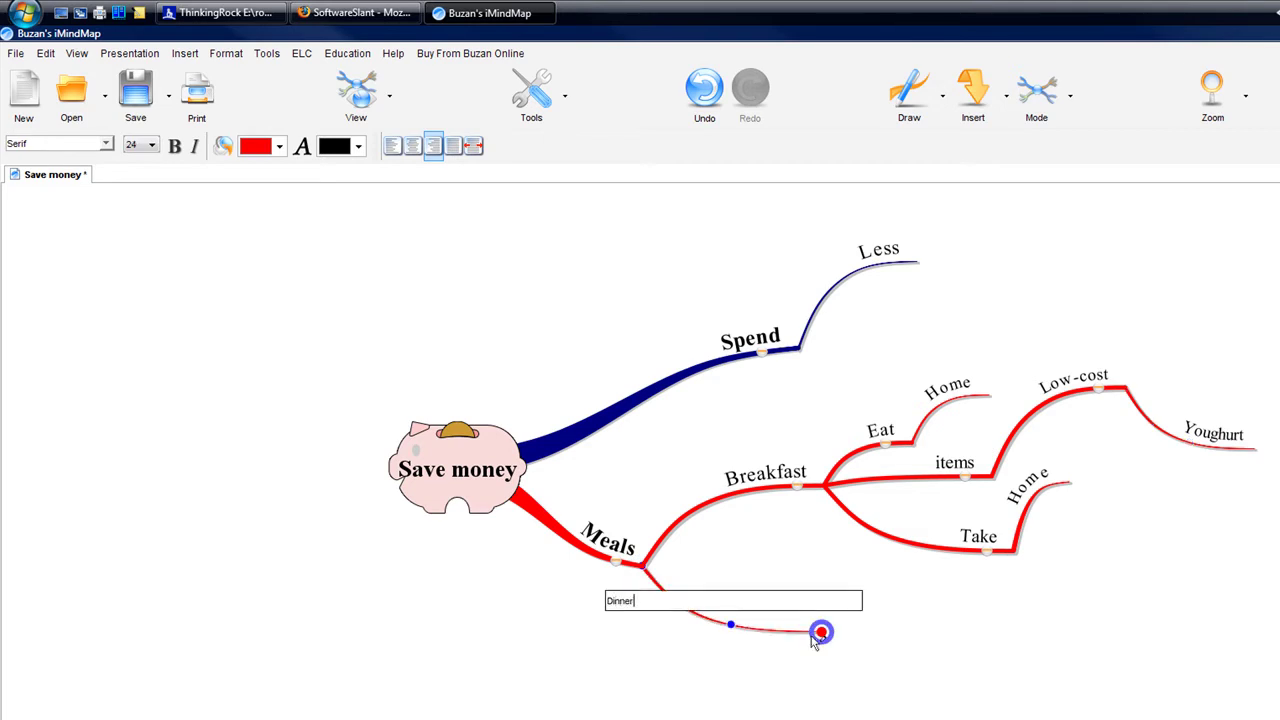
pyautogui.press('Return')
pyautogui.moveTo(820, 632); pyautogui.dragTo(916, 612)
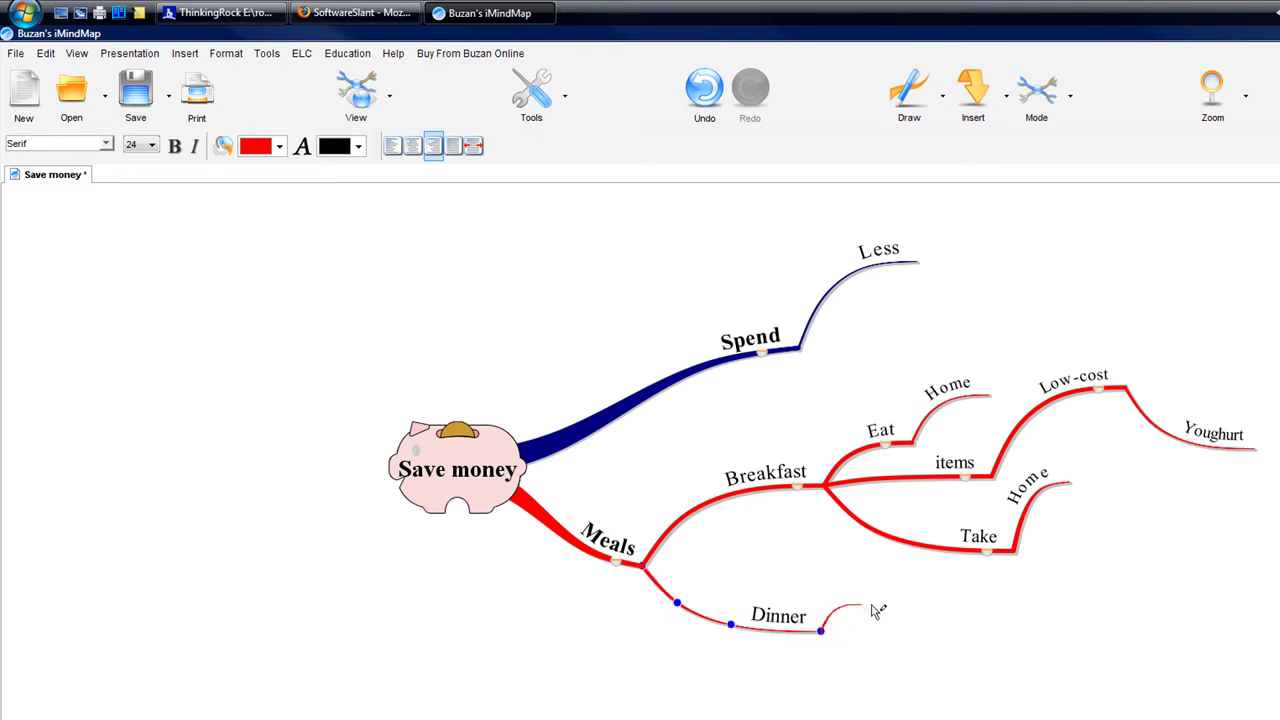
pyautogui.write('Bring')
pyautogui.press('Return')
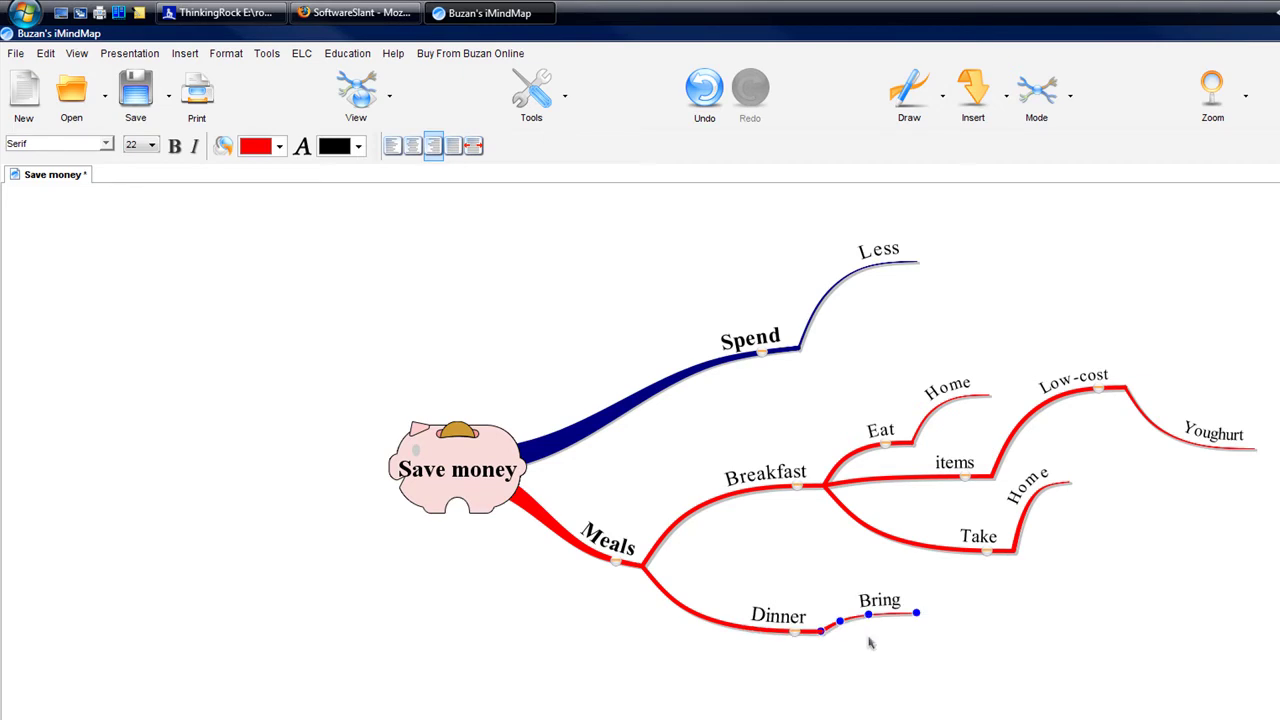
pyautogui.moveTo(917, 612); pyautogui.dragTo(1022, 585)
pyautogui.write('From')
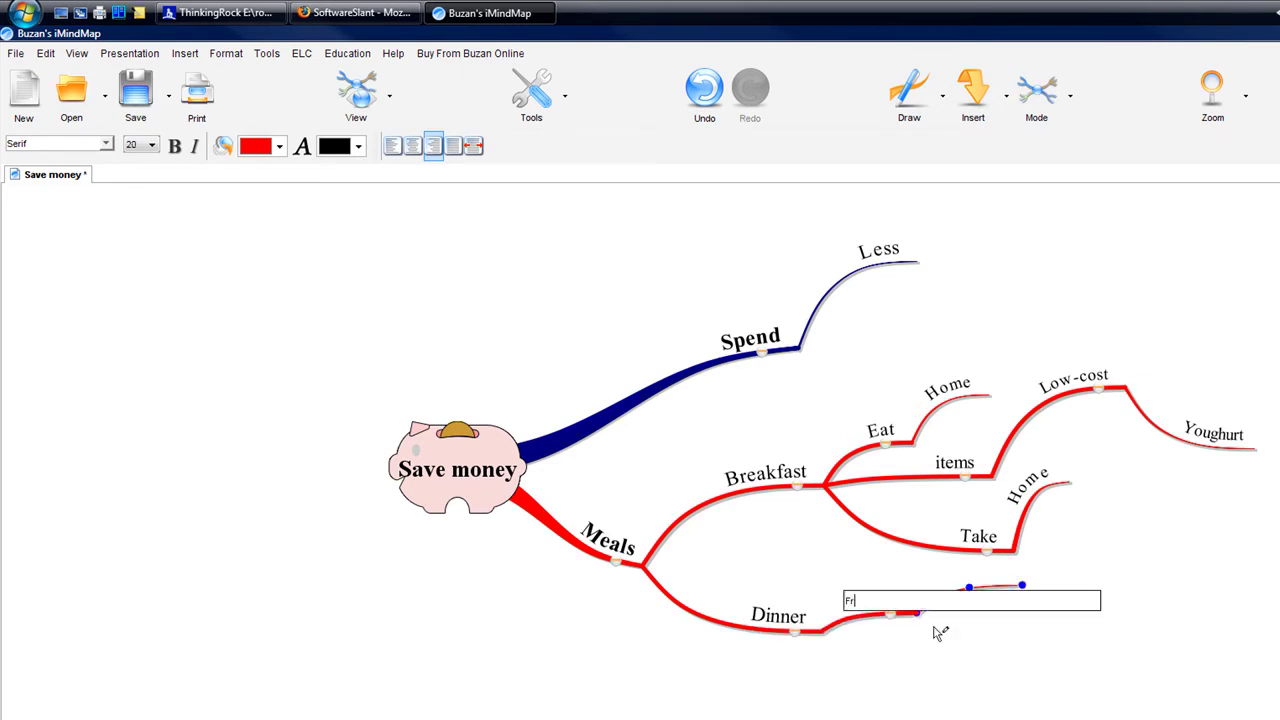
pyautogui.press('Return')
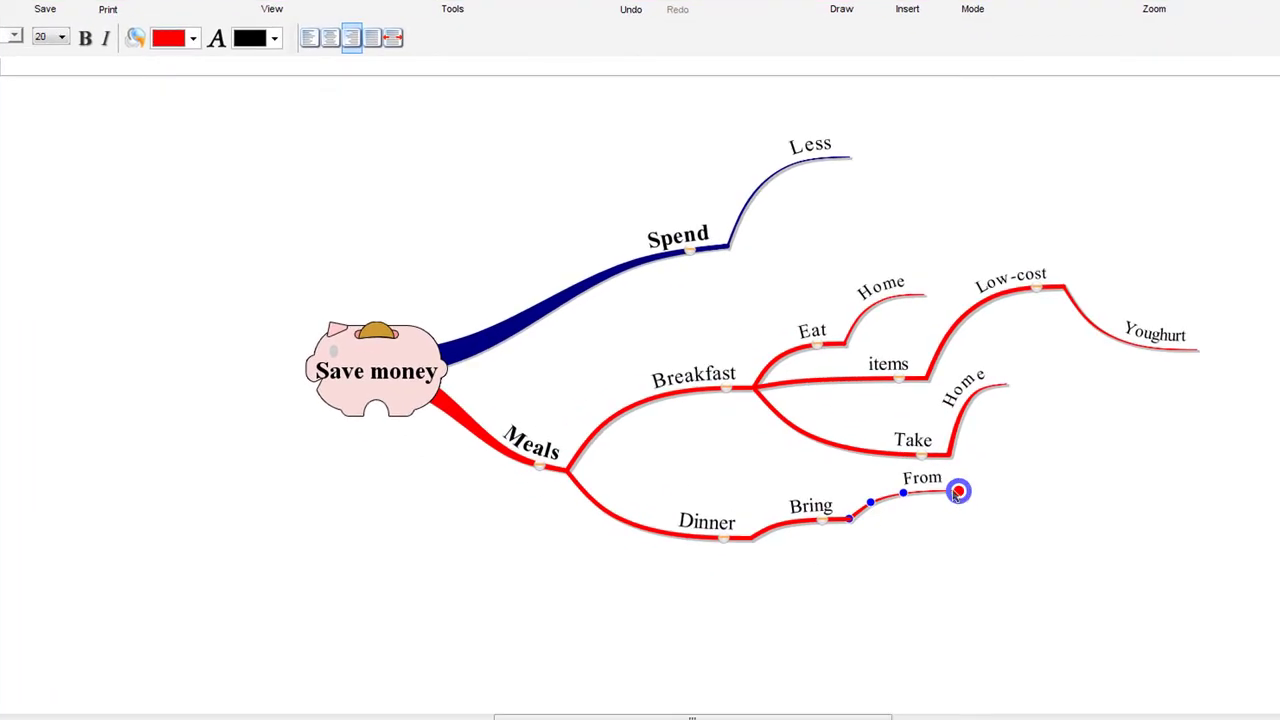
pyautogui.moveTo(958, 491); pyautogui.dragTo(1185, 588)
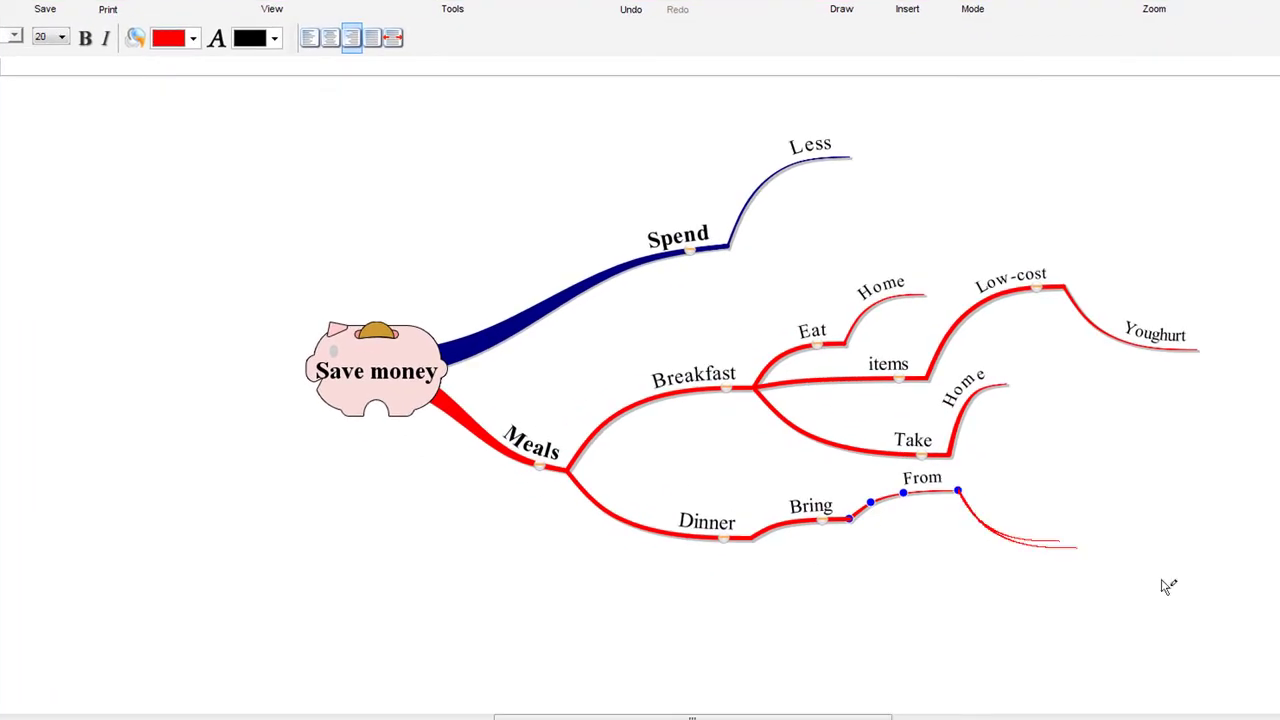
pyautogui.write('Home')
pyautogui.press('Return')
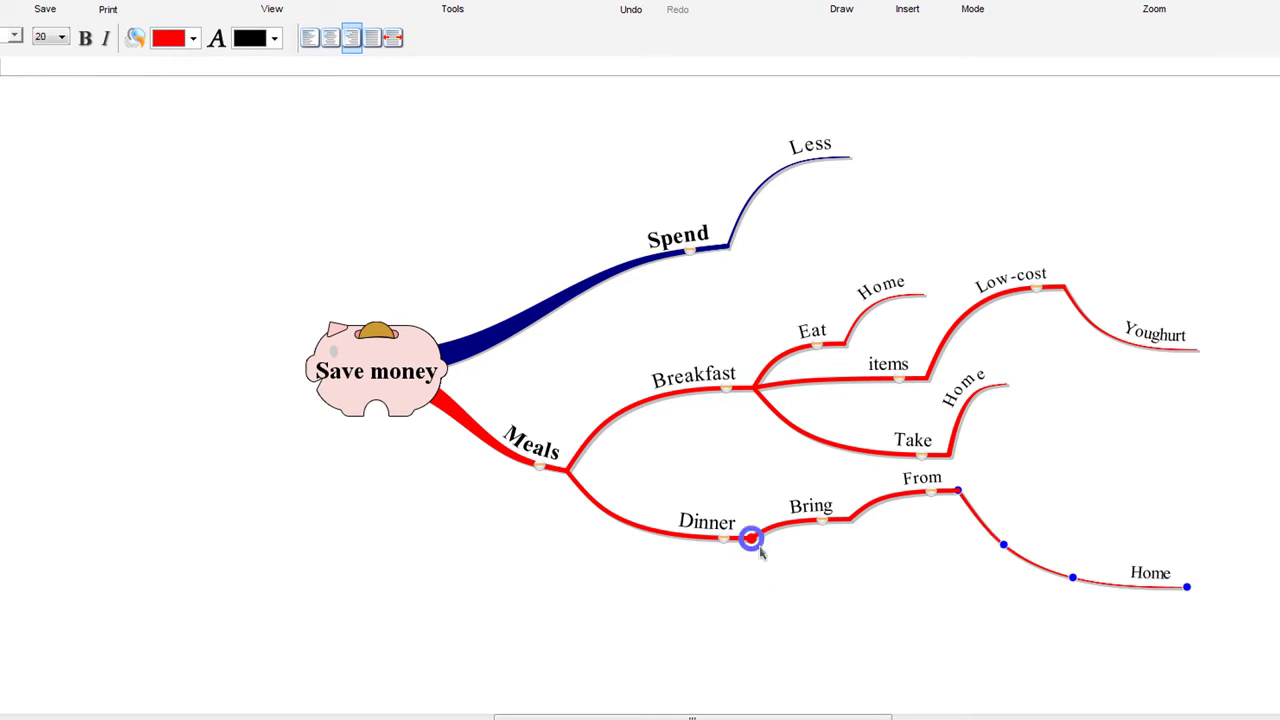
# Add a second Dinner chain 'Skip', 'Wait', 'Lunch', correcting the Lunch spelling
pyautogui.moveTo(751, 537); pyautogui.dragTo(952, 633)
pyautogui.write('s')
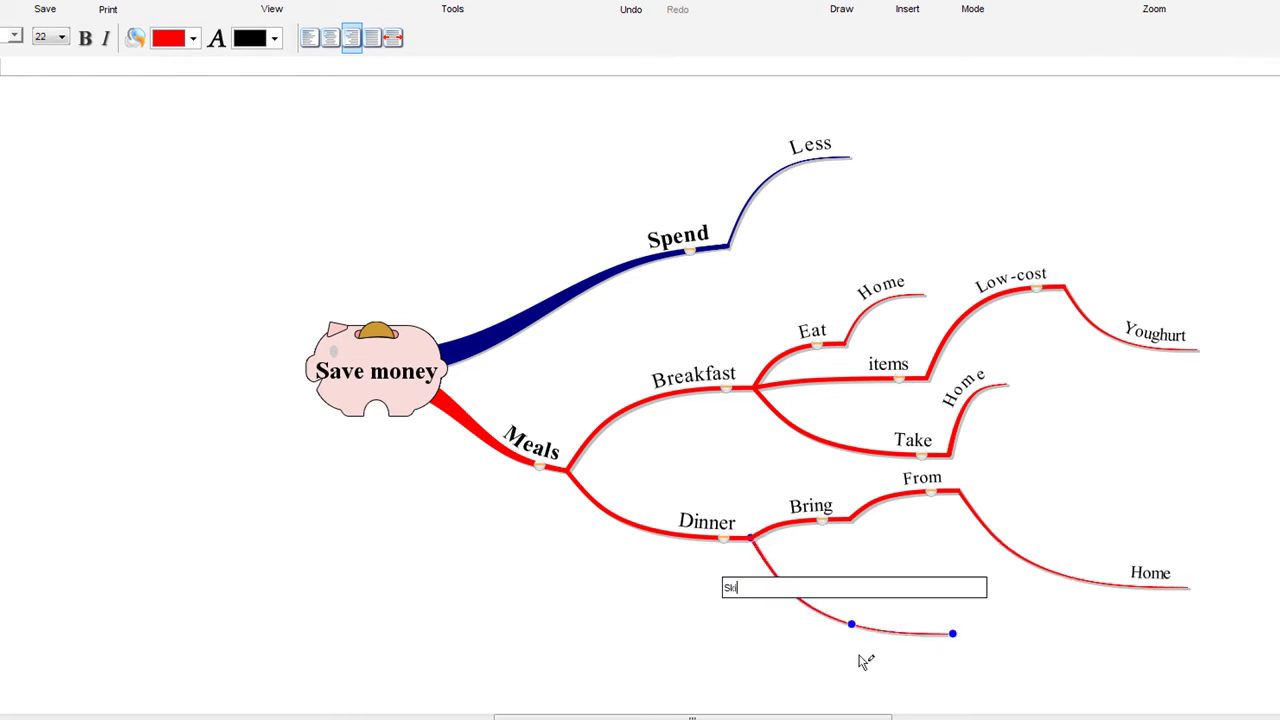
pyautogui.press('Return')
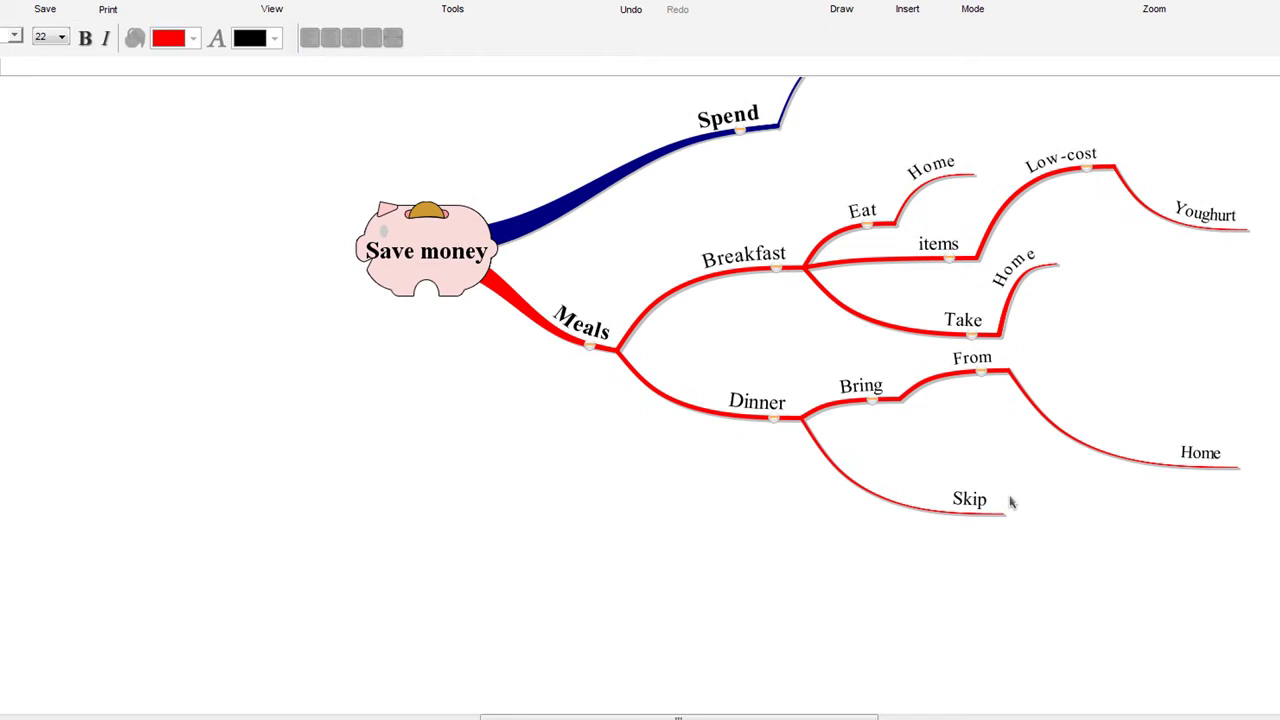
pyautogui.moveTo(1003, 516); pyautogui.dragTo(1097, 572)
pyautogui.write('Wait')
pyautogui.press('Return')
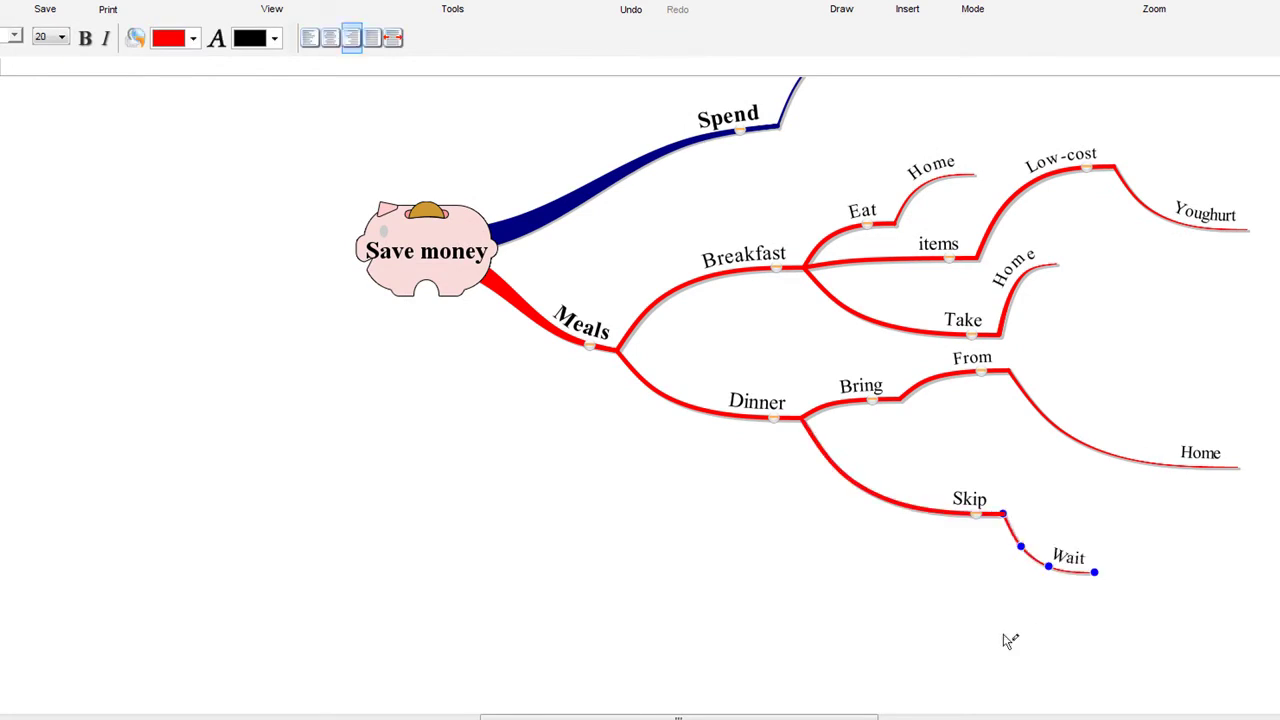
pyautogui.moveTo(1135, 553); pyautogui.dragTo(1237, 537)
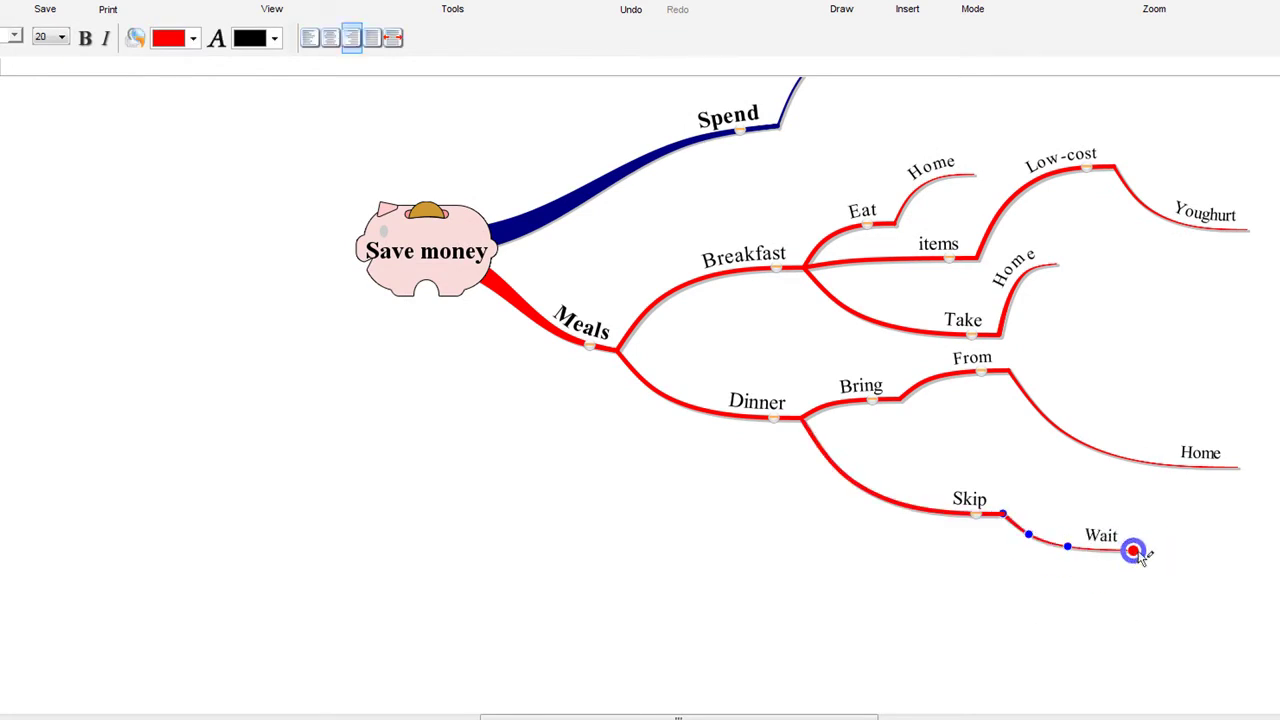
pyautogui.write('Lyunch')
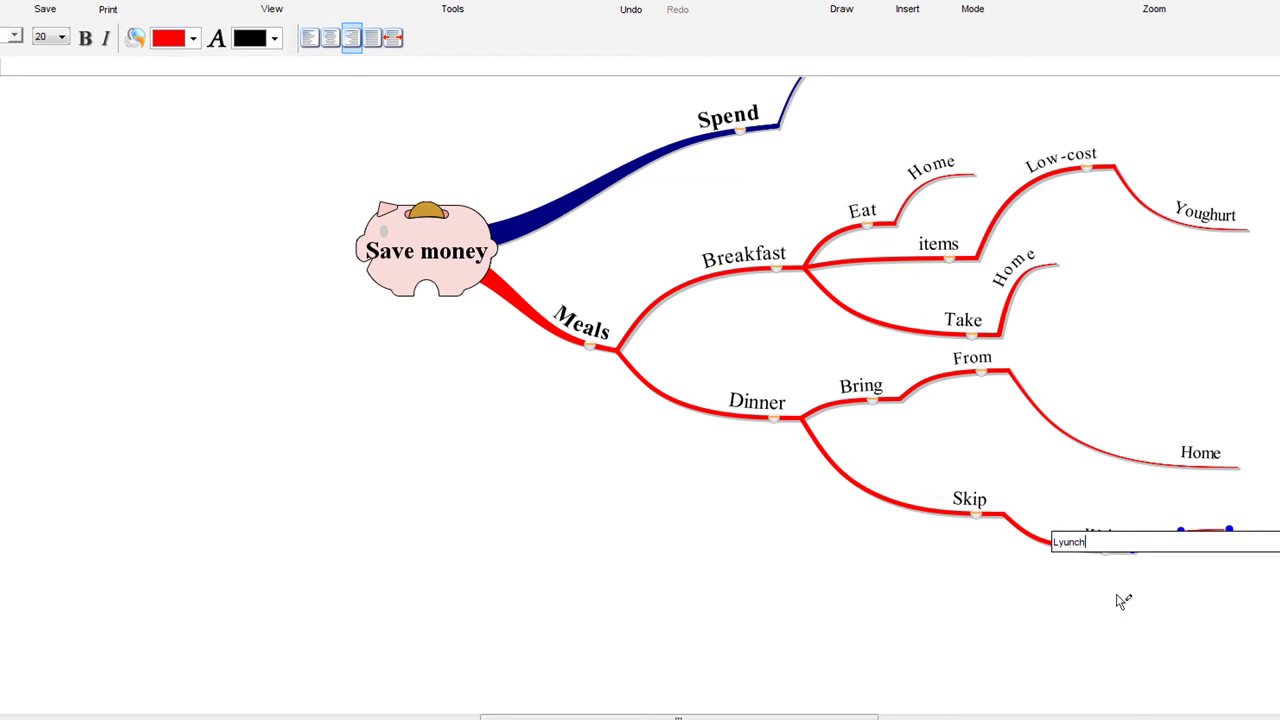
pyautogui.hotkey('ctrl', 'a')
pyautogui.write('Lunch')
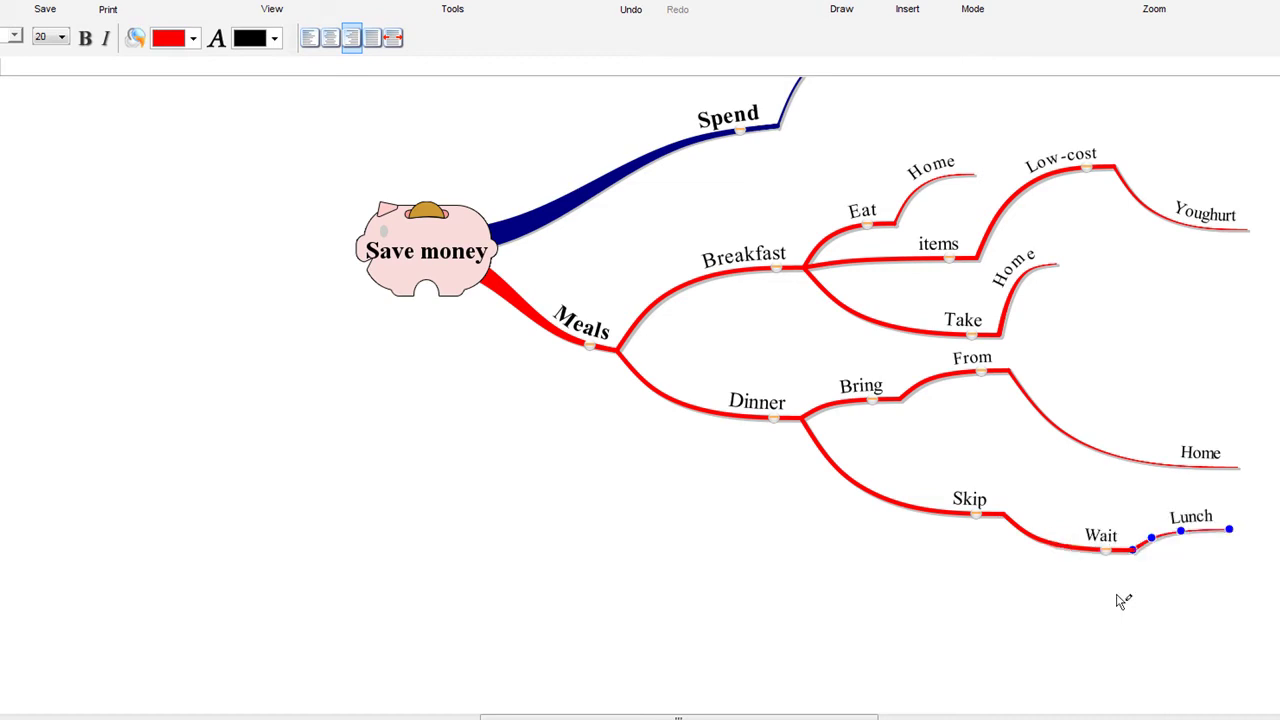
pyautogui.press('Return')
# Add a 'Dine' branch under Meals chaining 'In', 'Good' and 'Recipes', then show the whole map
pyautogui.moveTo(616, 350); pyautogui.dragTo(492, 519)
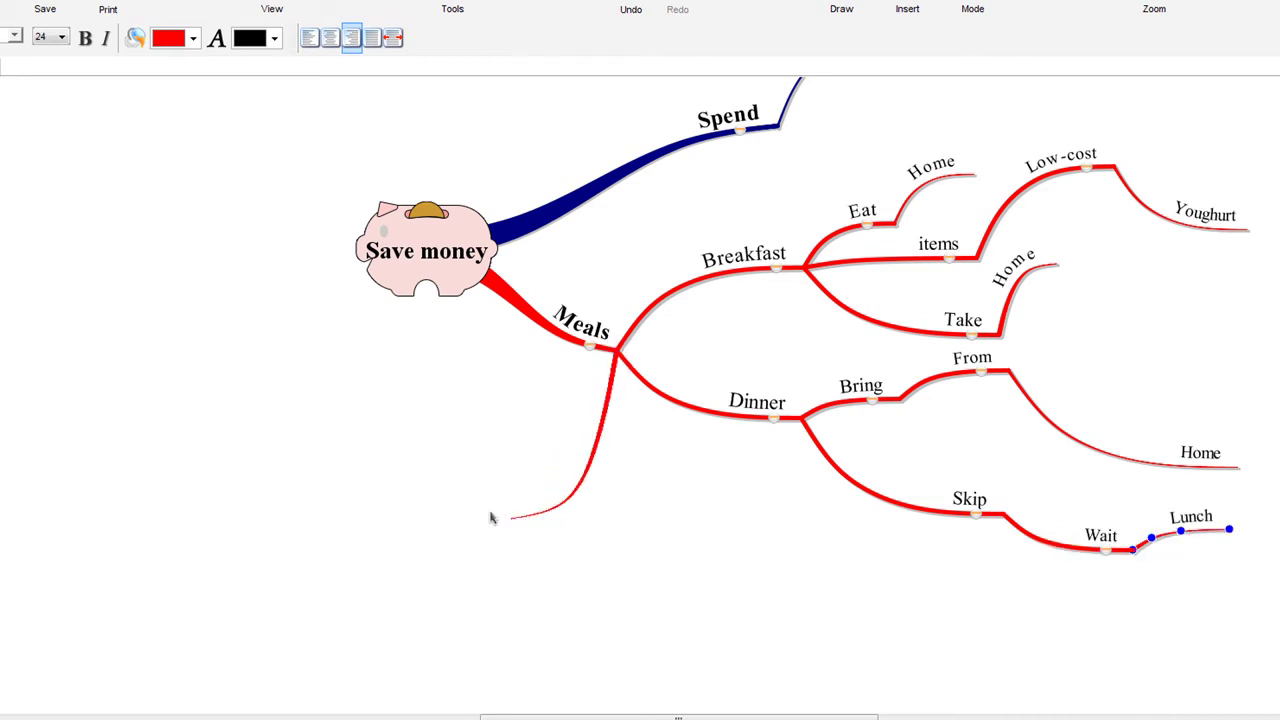
pyautogui.write('Dine')
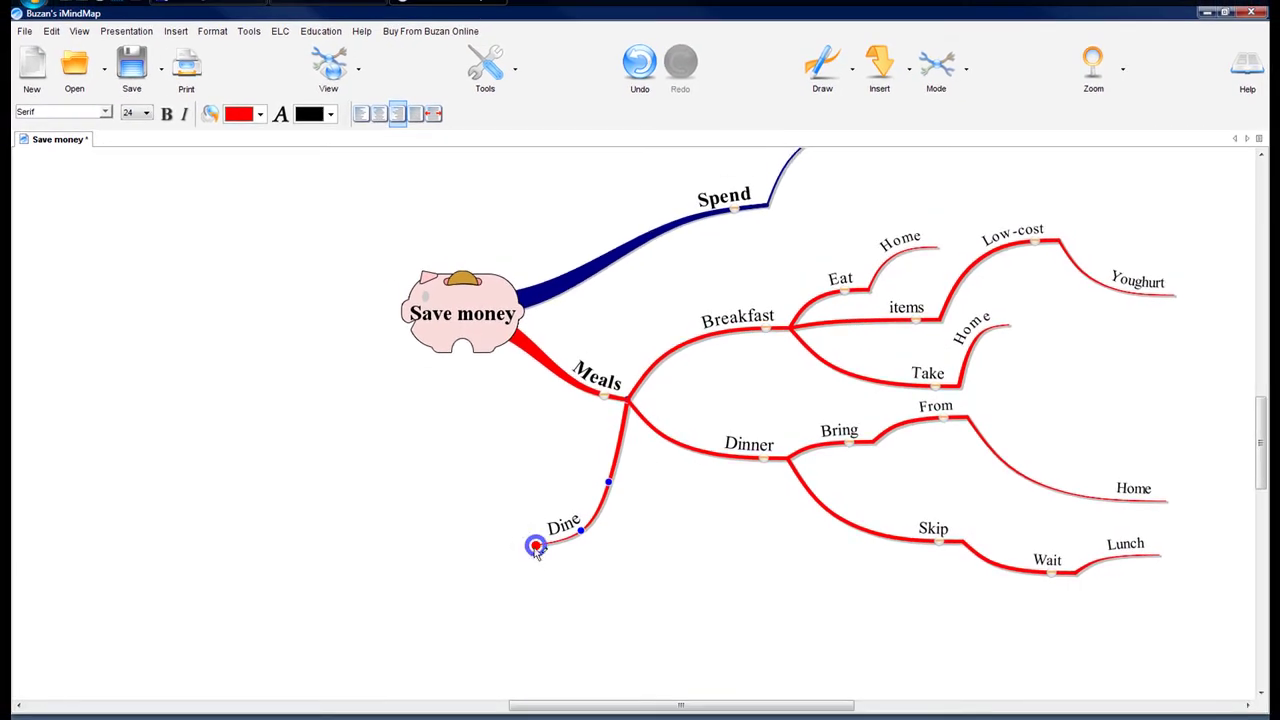
pyautogui.moveTo(534, 543); pyautogui.dragTo(444, 500)
pyautogui.write('In')
pyautogui.press('Return')
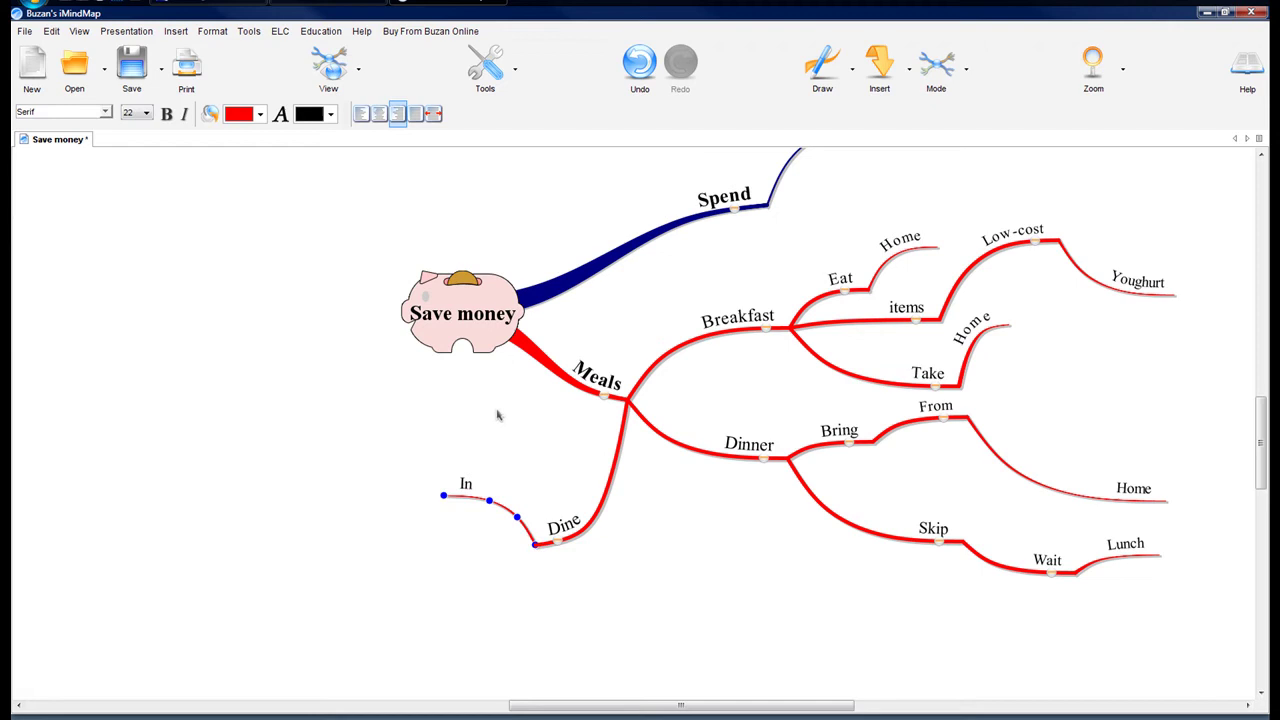
pyautogui.moveTo(443, 495)
pyautogui.mouseDown()
pyautogui.moveTo(330, 466)
pyautogui.moveTo(269, 580)
pyautogui.mouseUp()
pyautogui.write('Good')
pyautogui.press('Return')
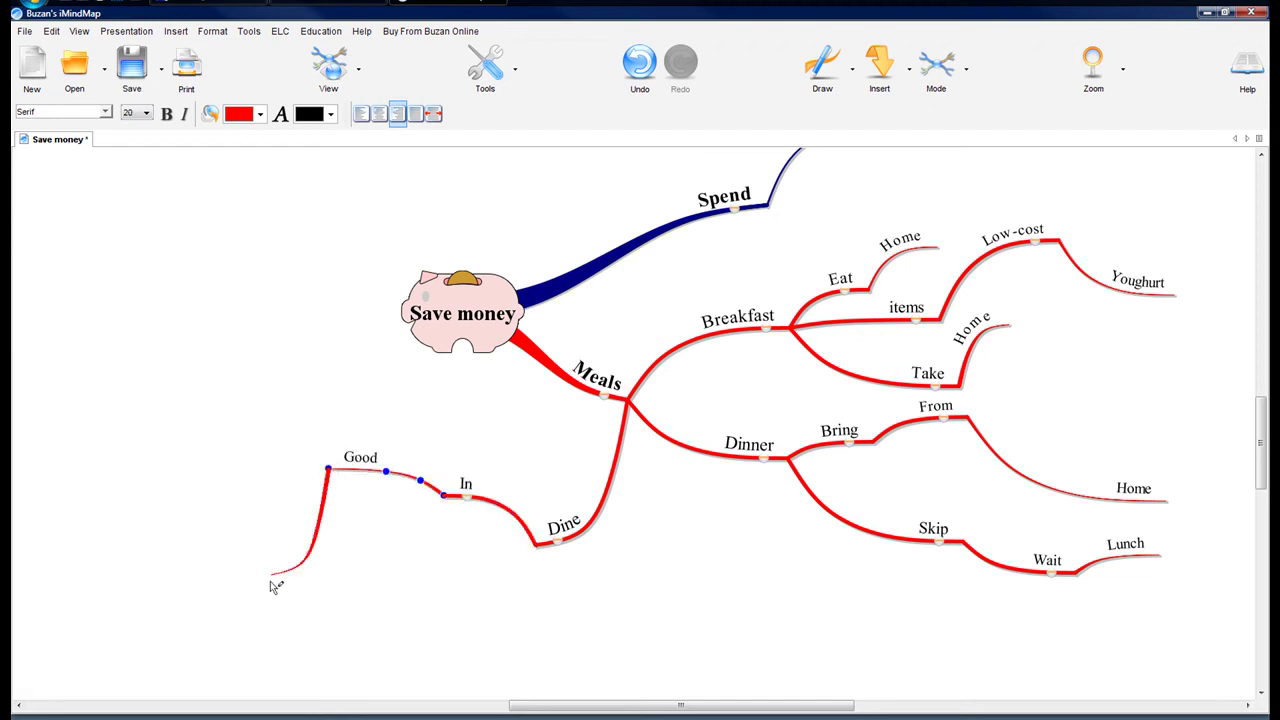
pyautogui.write('Recipes')
pyautogui.press('Return')
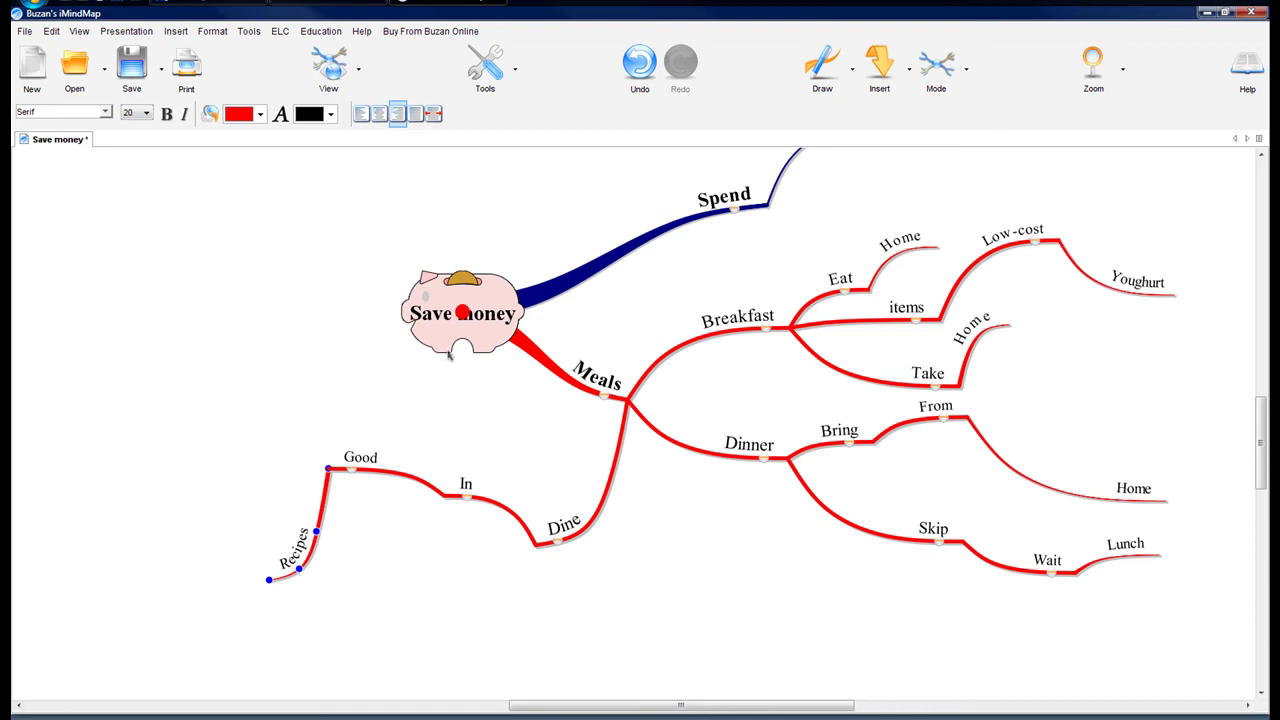
pyautogui.moveTo(449, 200)
pyautogui.mouseDown()
pyautogui.moveTo(313, 283)
pyautogui.moveTo(265, 231)
pyautogui.mouseUp()
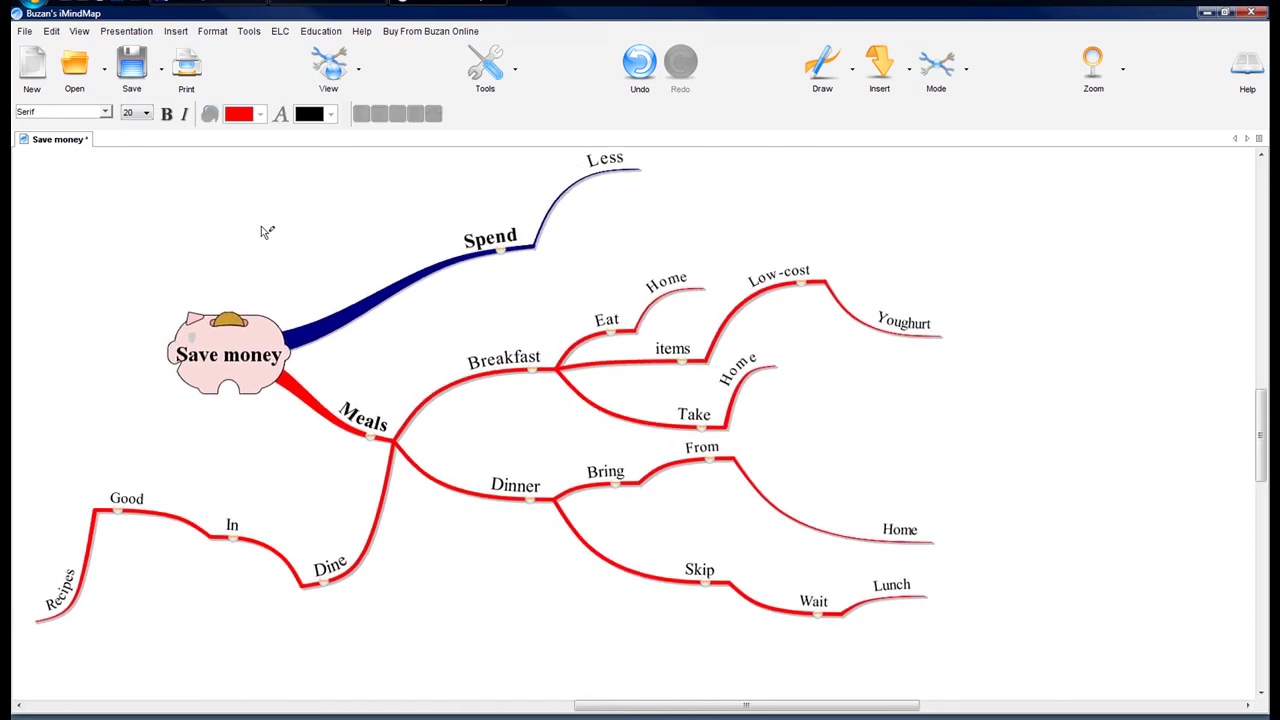
# Switch to Speed Mind Map mode and accept the automatic re-layout of the map
pyautogui.click(938, 72)
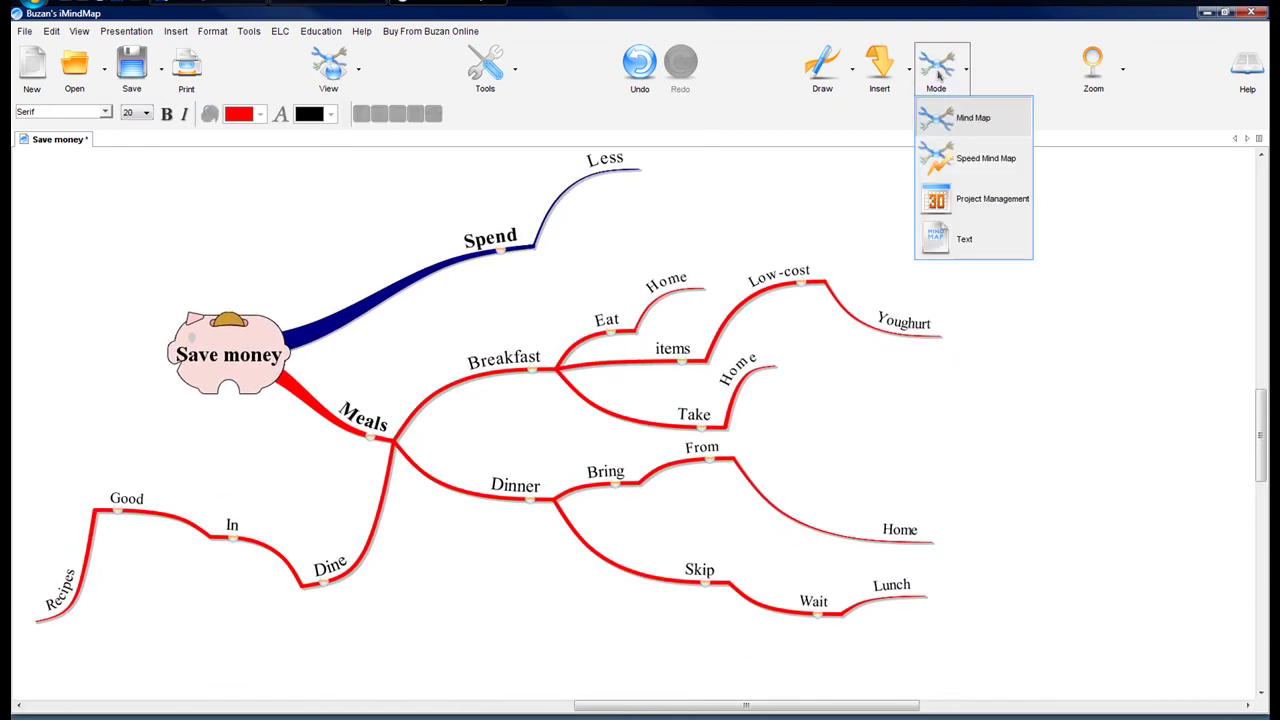
pyautogui.click(950, 162)
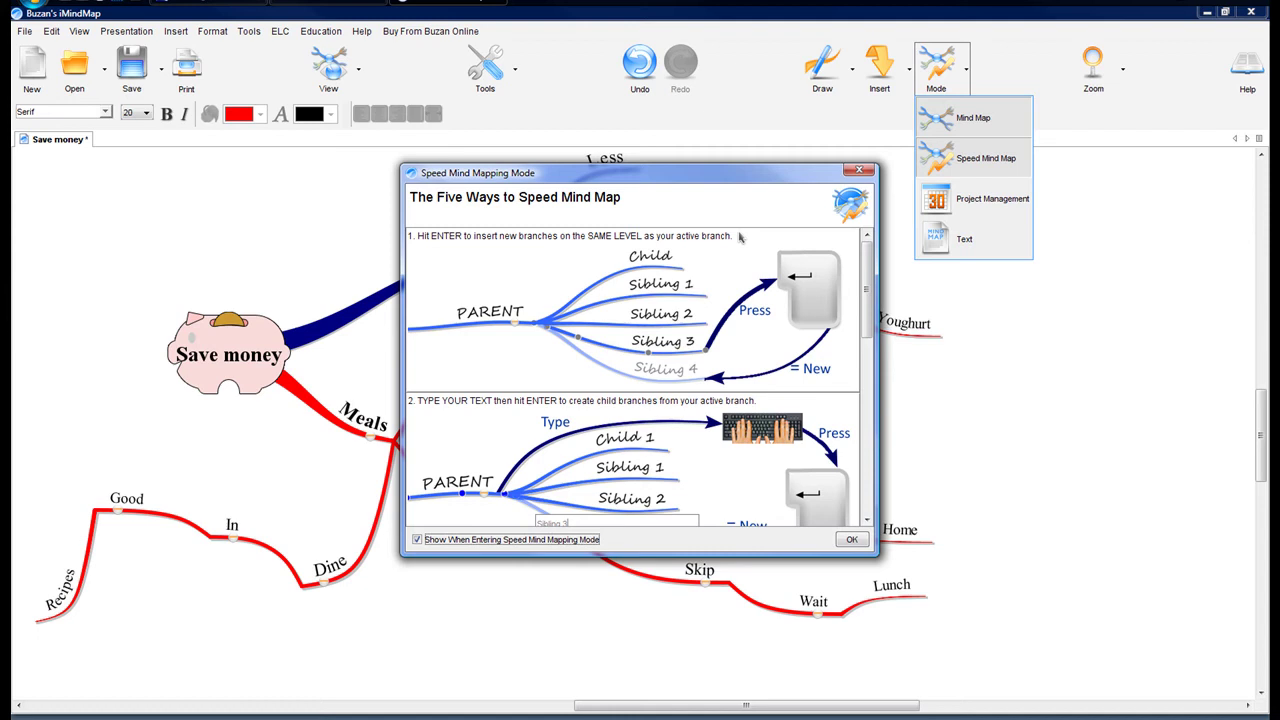
pyautogui.click(847, 540)
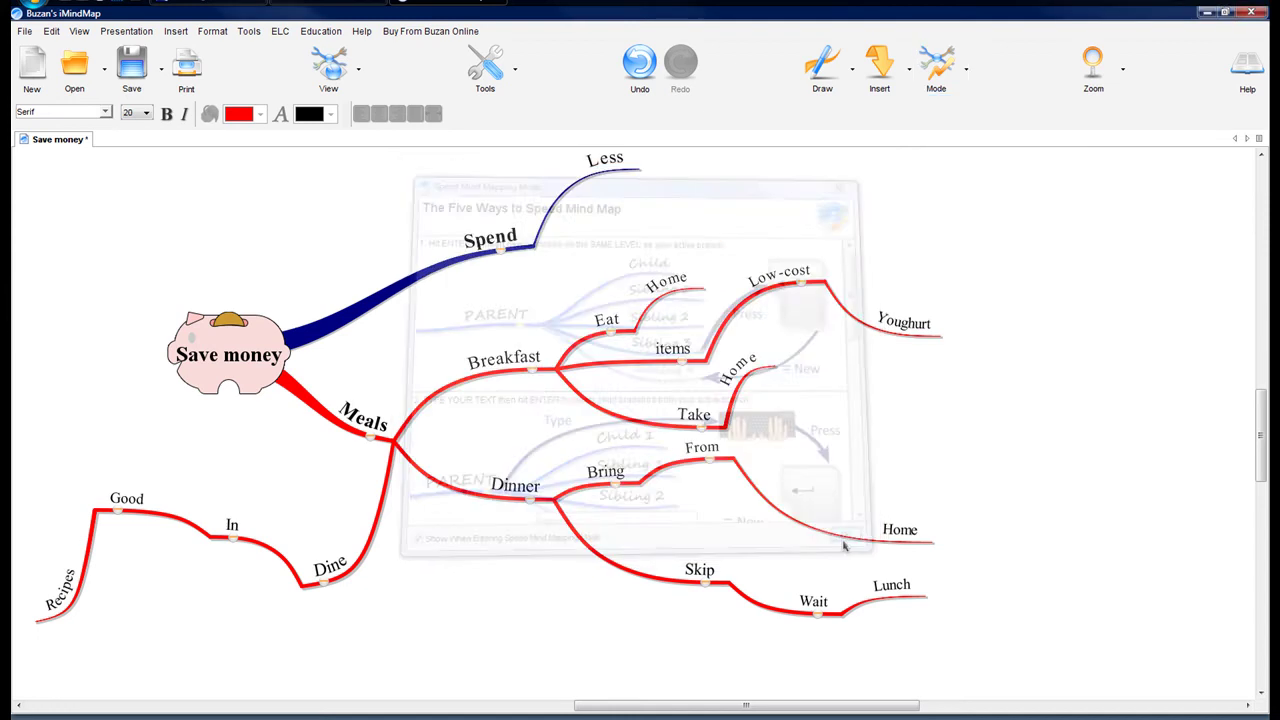
pyautogui.click(643, 430)
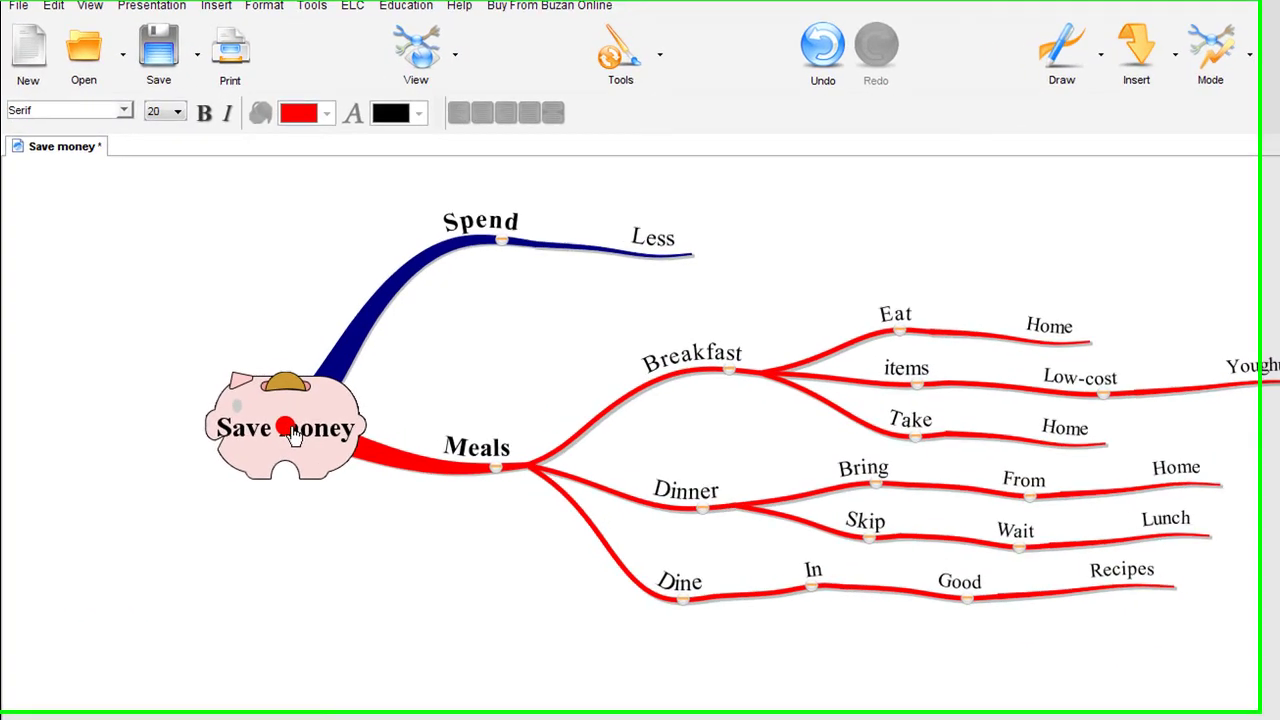
# Add two new main branches off Save money labelled 'One' and 'Two'
pyautogui.click(232, 358)
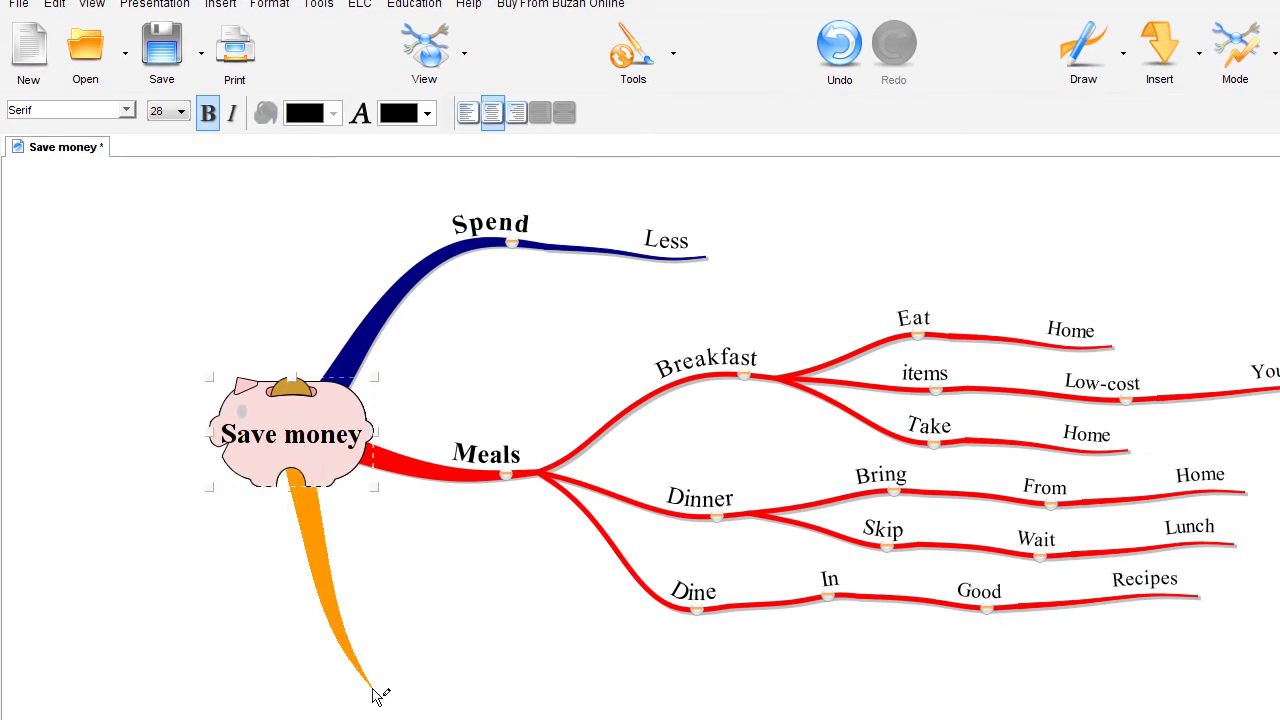
pyautogui.moveTo(372, 692); pyautogui.dragTo(372, 692)
pyautogui.write('One')
pyautogui.press('Return')
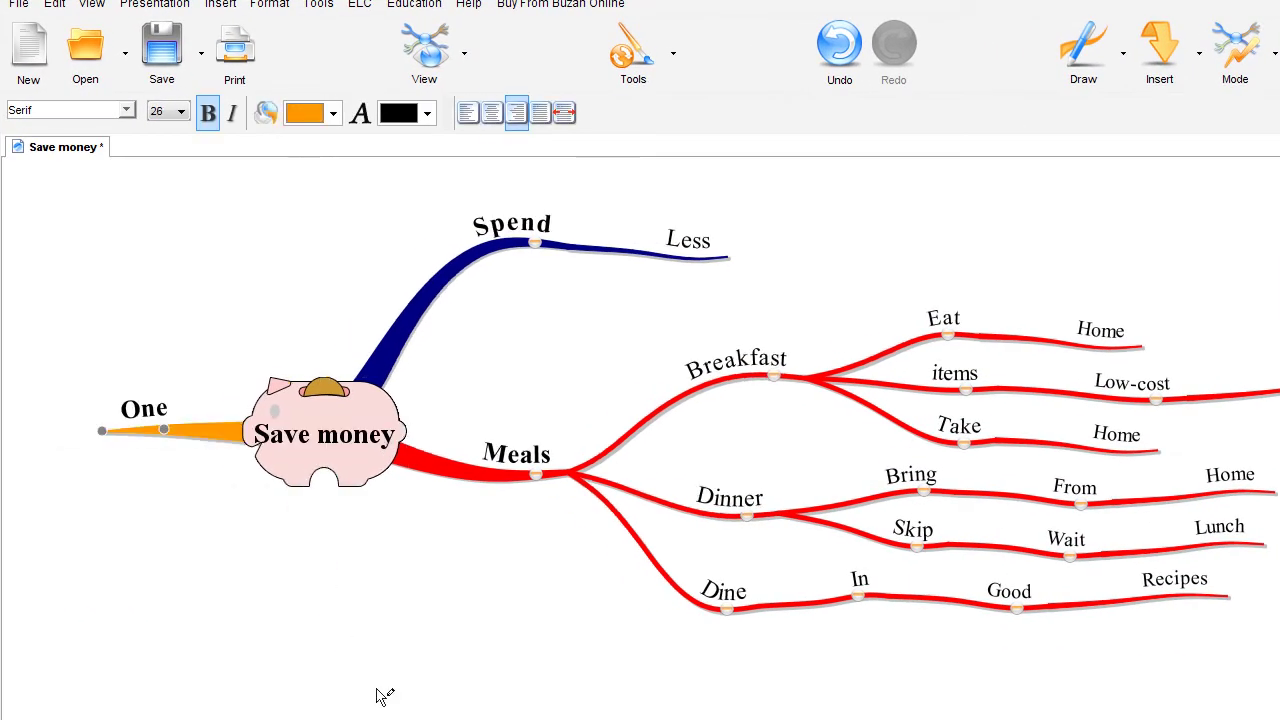
pyautogui.press('Return')
pyautogui.write('Two')
pyautogui.press('Return')
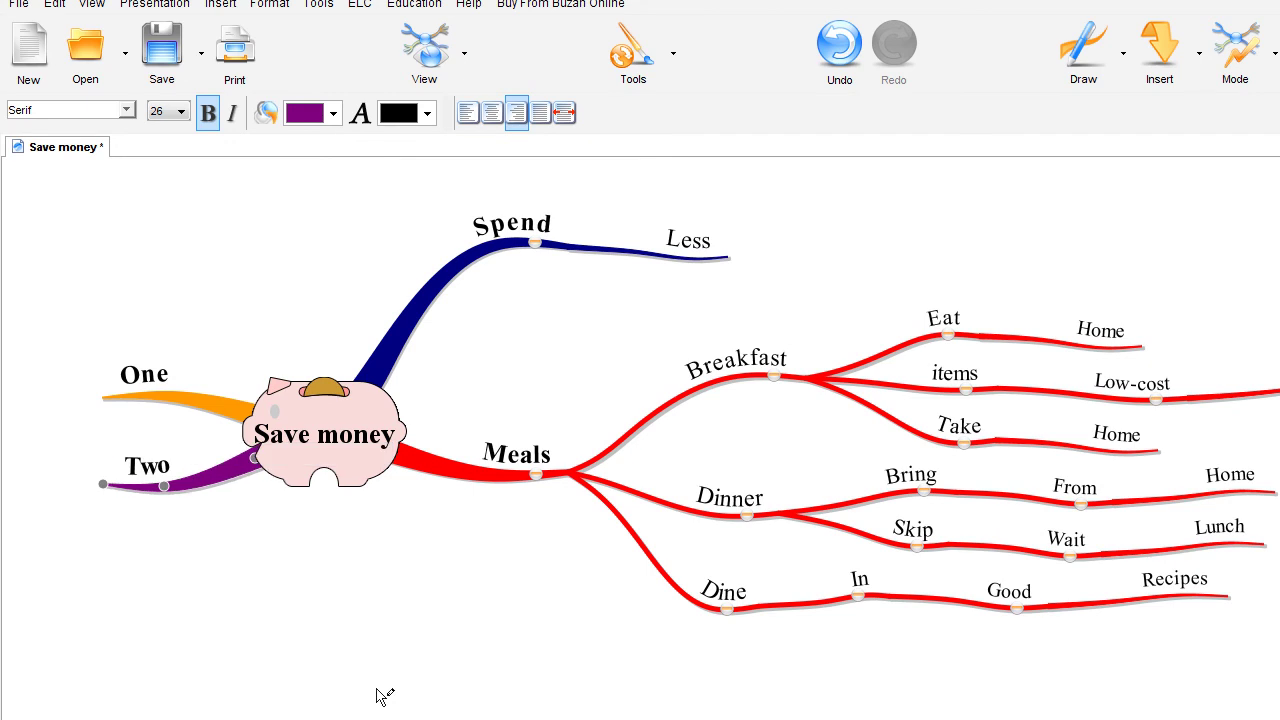
# Add sub-branches 'One', 'Toe', 'Three' and 'Four' under Two
pyautogui.write('One')
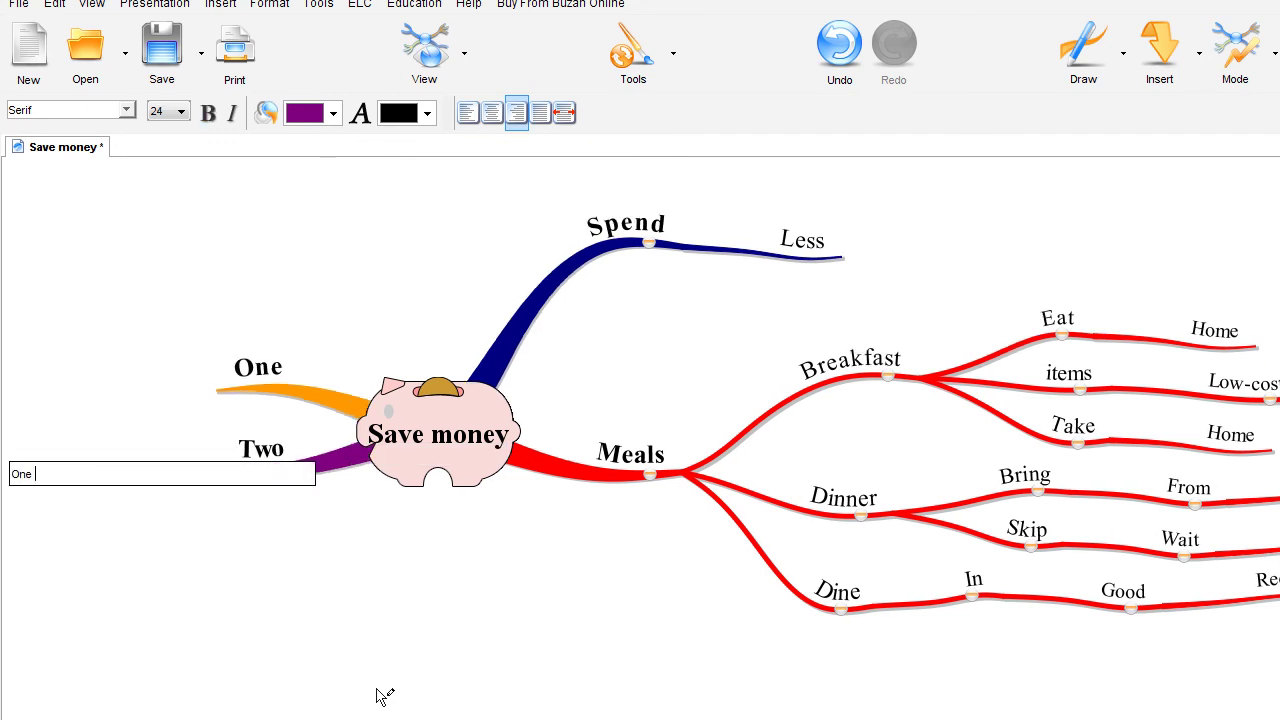
pyautogui.press('Return')
pyautogui.write('Toe')
pyautogui.press('Return')
pyautogui.write('Three')
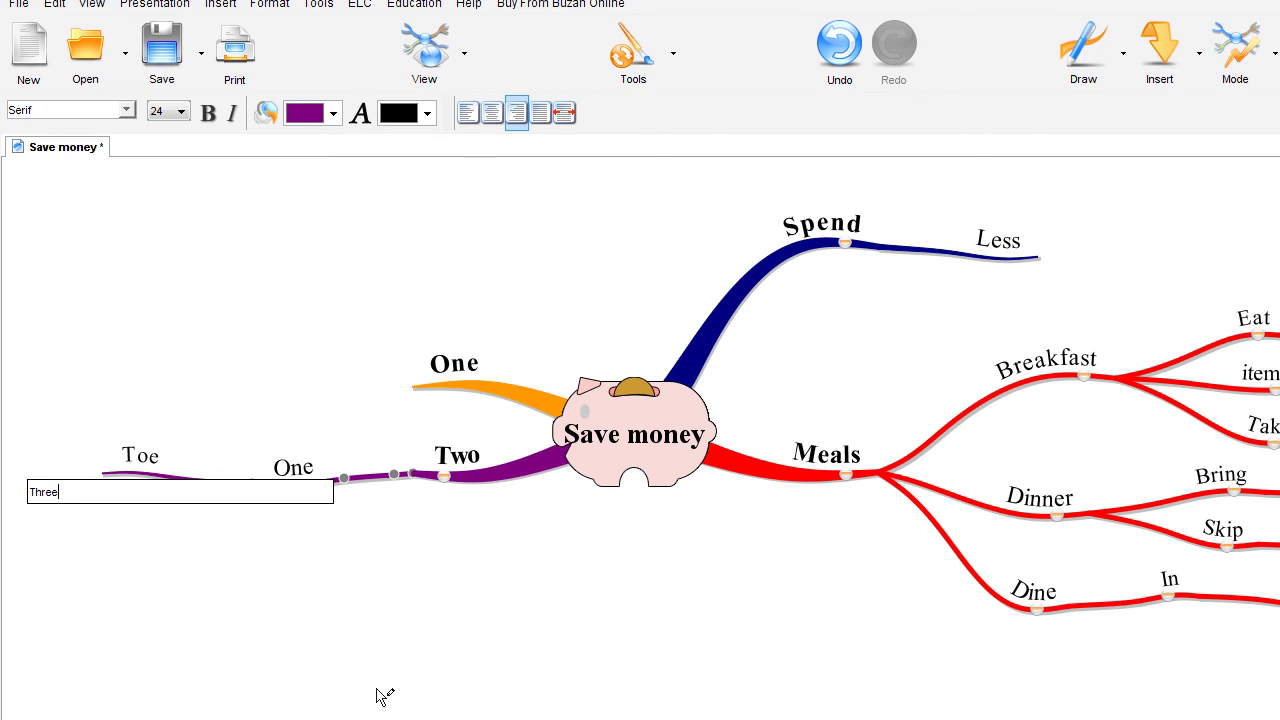
pyautogui.press('Return')
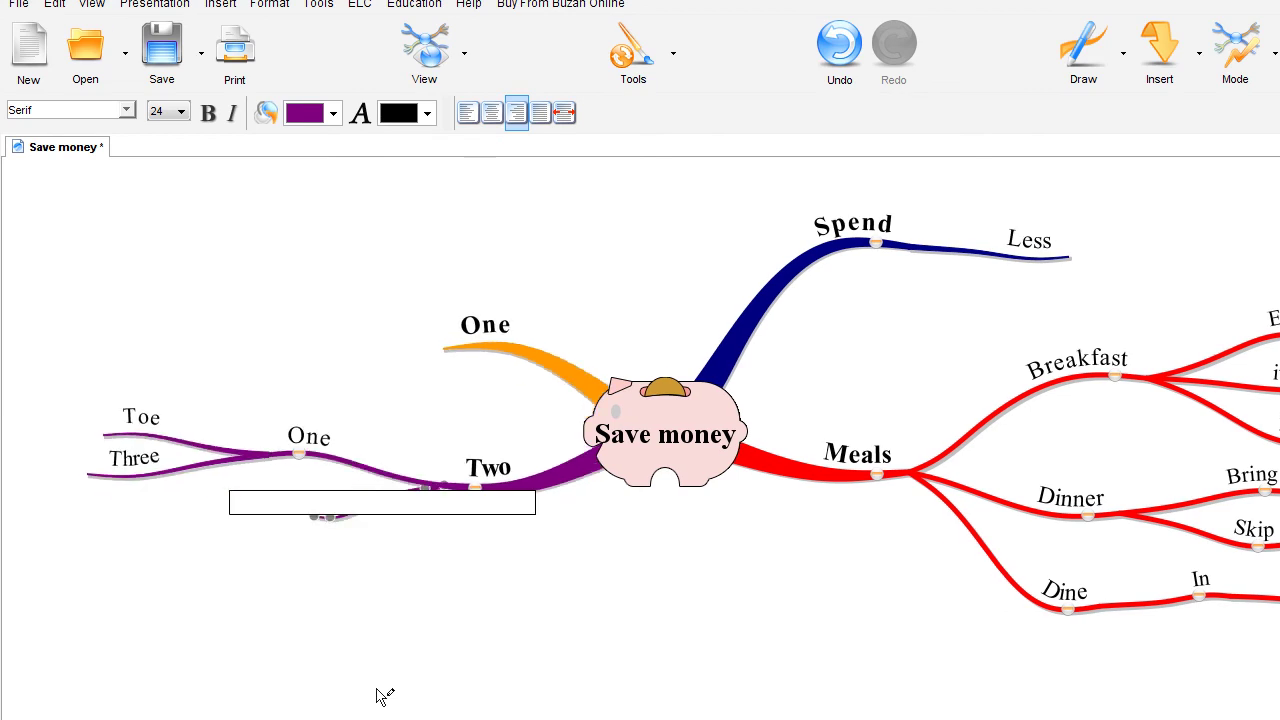
pyautogui.write('Four')
pyautogui.press('Return')
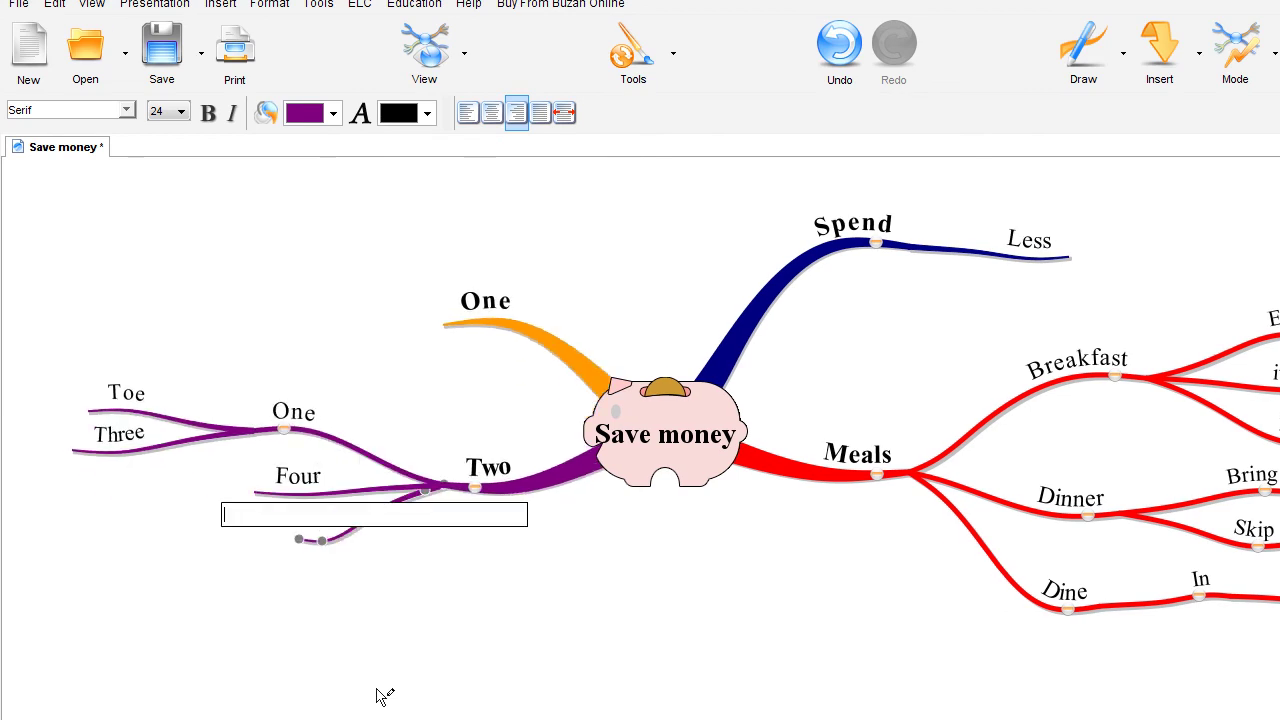
# Continue with sub-branches 'Five', 'Sei' and 'Seven#'
pyautogui.write('Five')
pyautogui.press('Return')
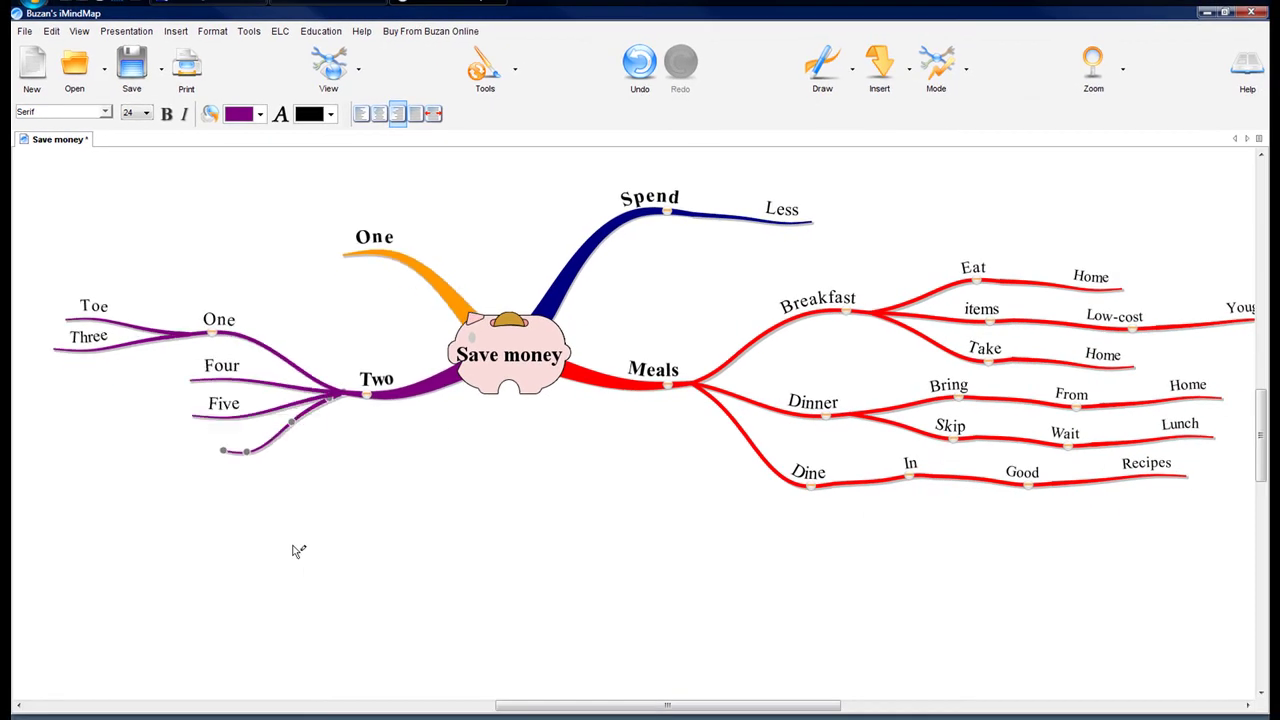
pyautogui.write('Sei')
pyautogui.press('Return')
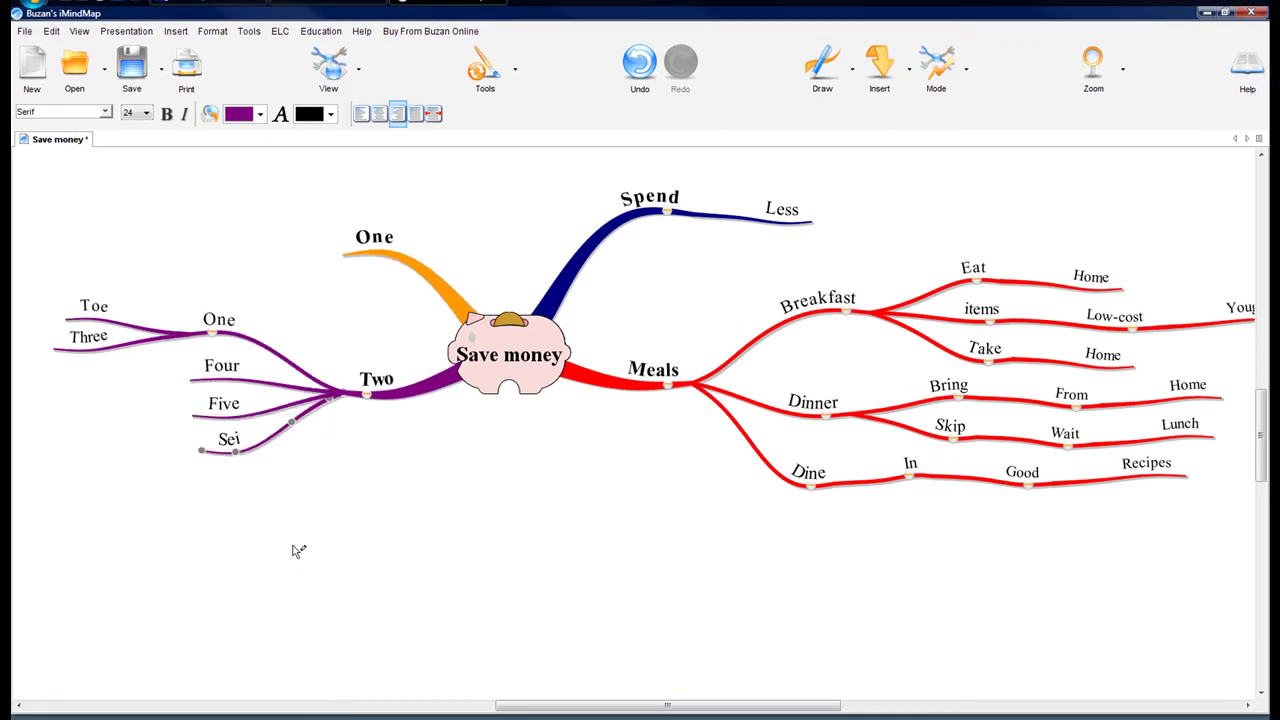
pyautogui.write('Seven#')
pyautogui.press('Return')
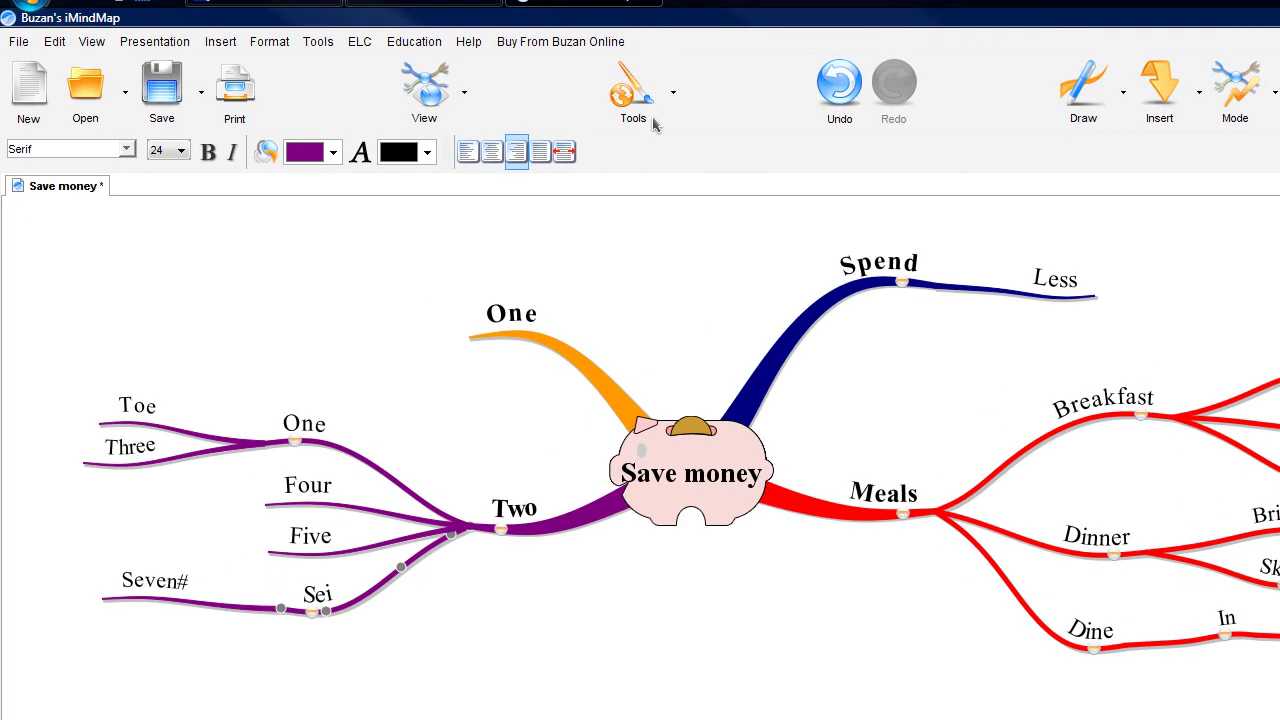
pyautogui.click(640, 100)
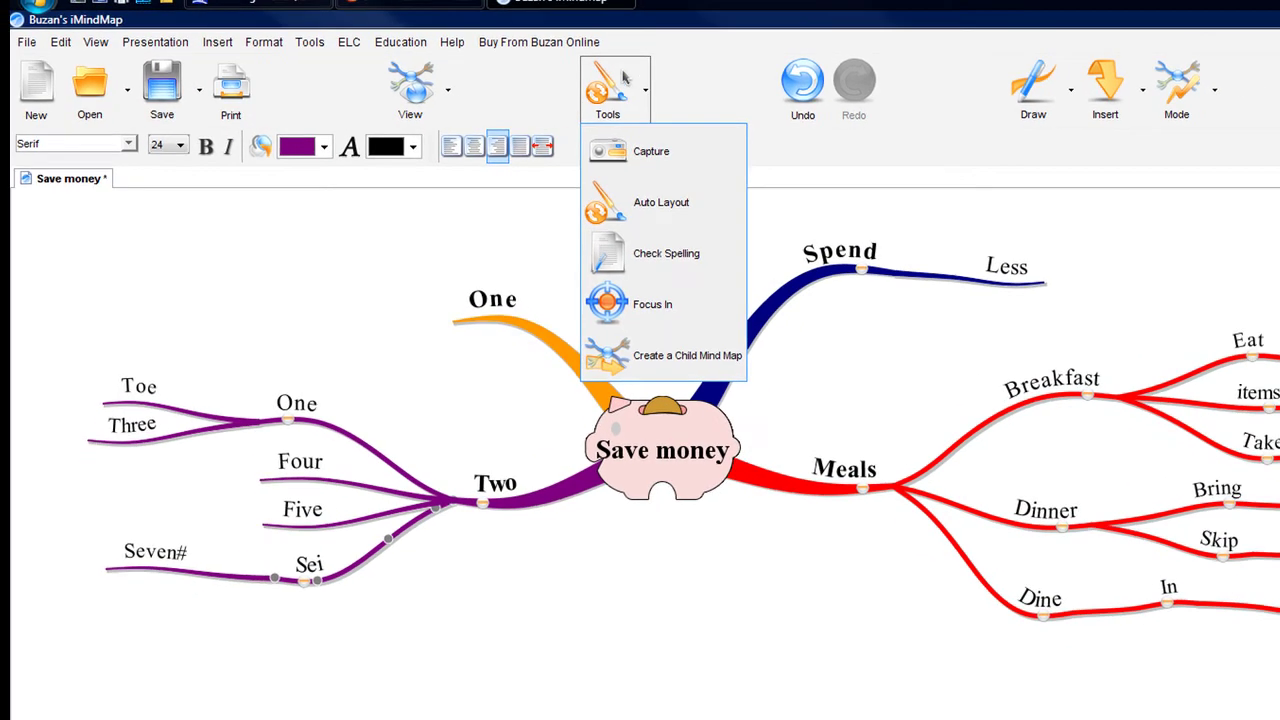
pyautogui.click(343, 44)
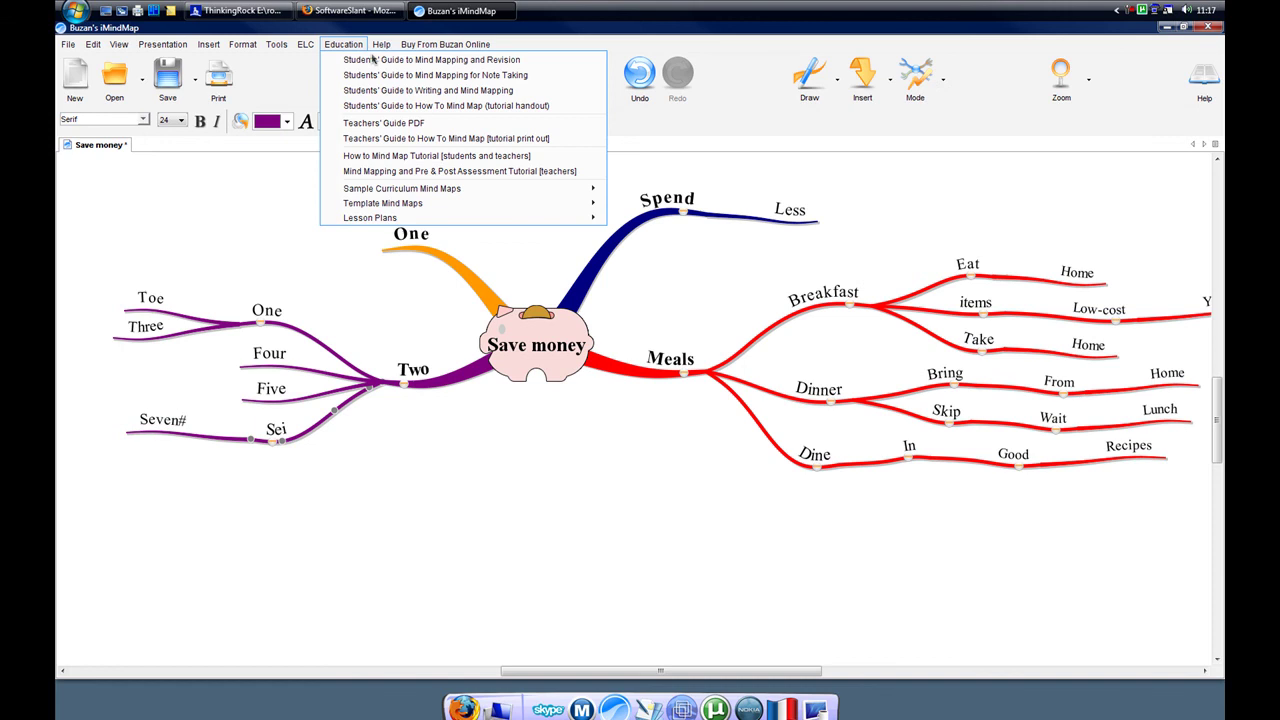
pyautogui.click(358, 28)
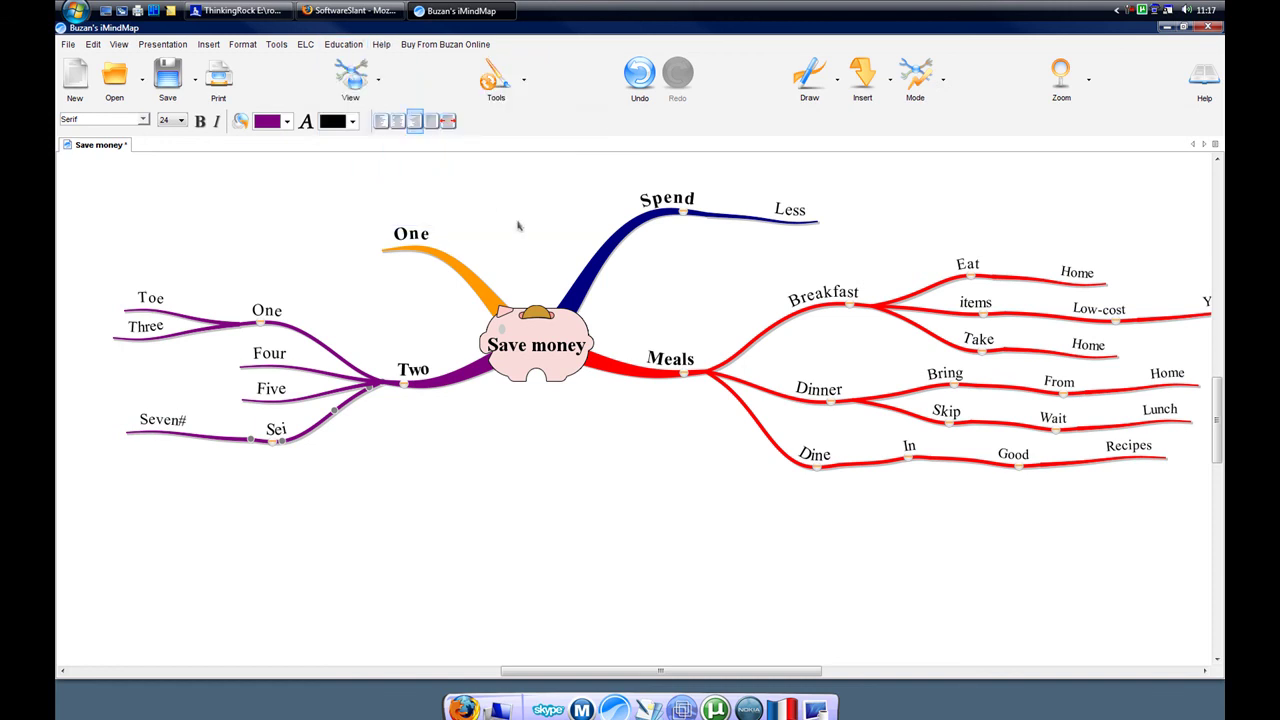